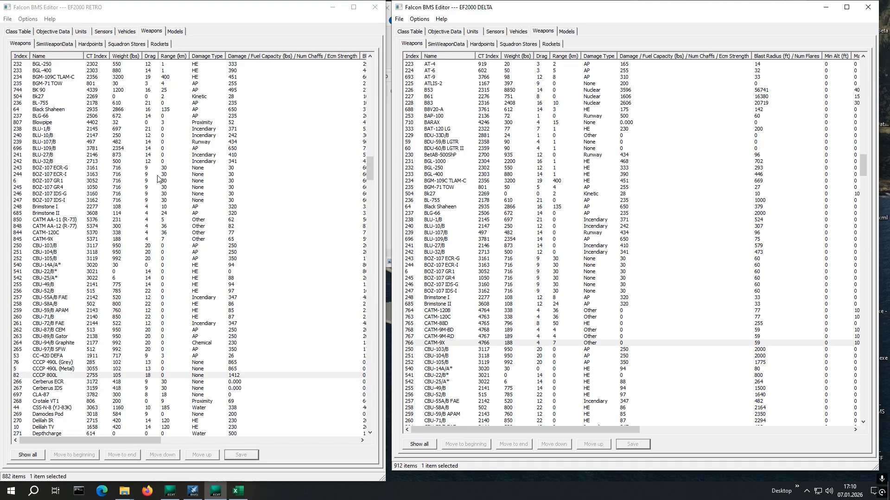
Step: Open the Brimstone II weapon data in both the EF2000 DELTA and EF2000 RETRO databases and place them side by side for comparison
click(52, 213)
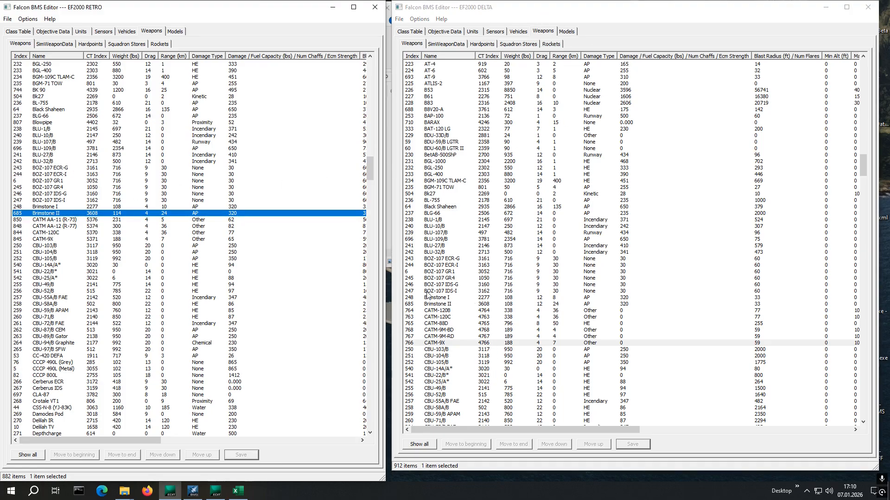
click(435, 305)
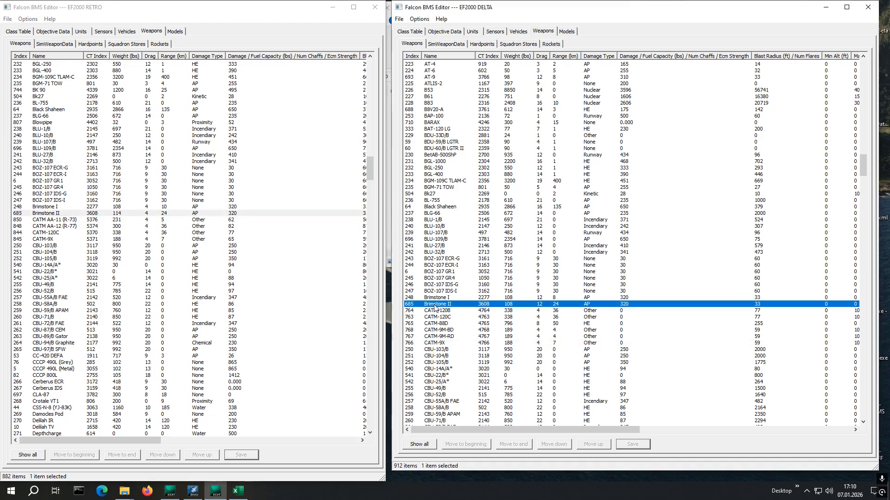
double_click(435, 307)
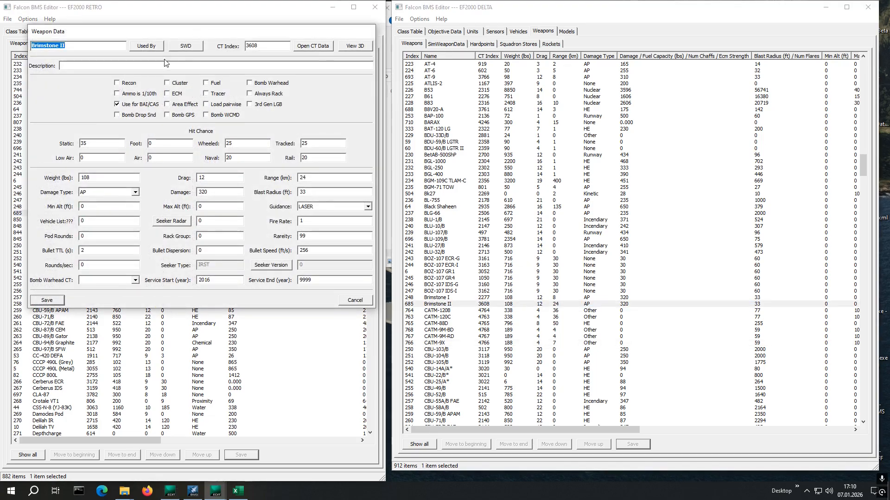
drag(195, 30, 611, 65)
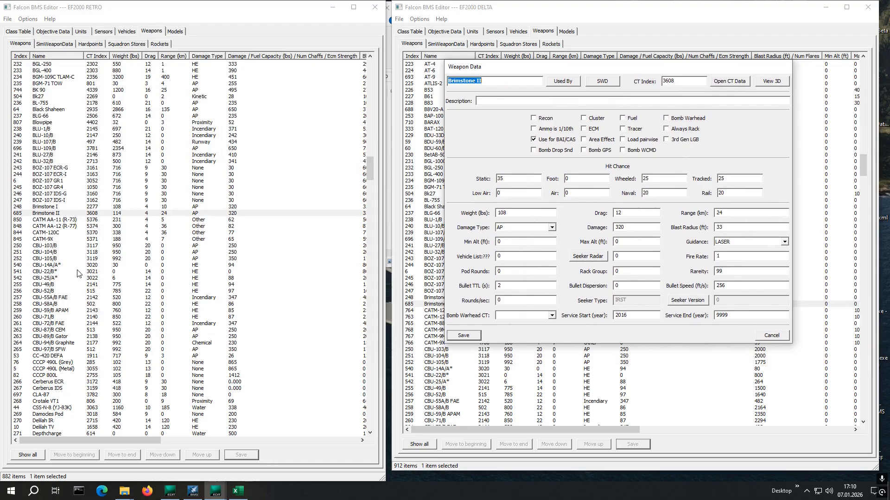
click(57, 214)
double_click(57, 214)
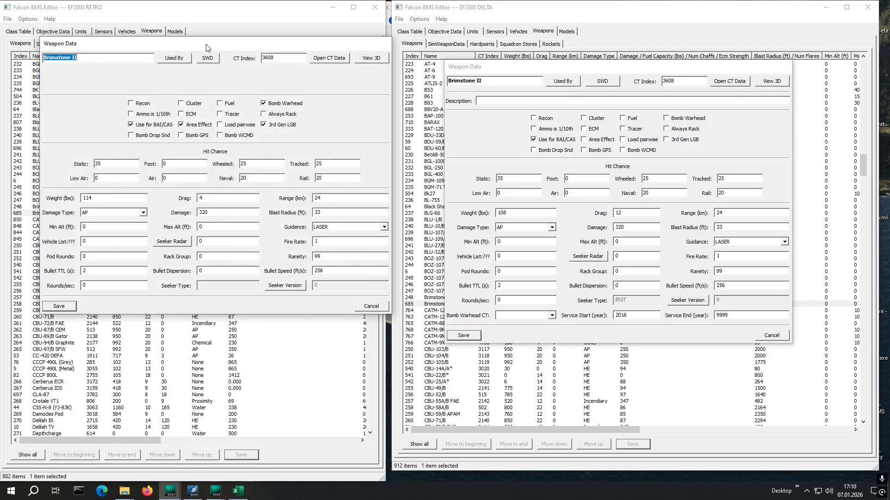
drag(225, 46, 187, 76)
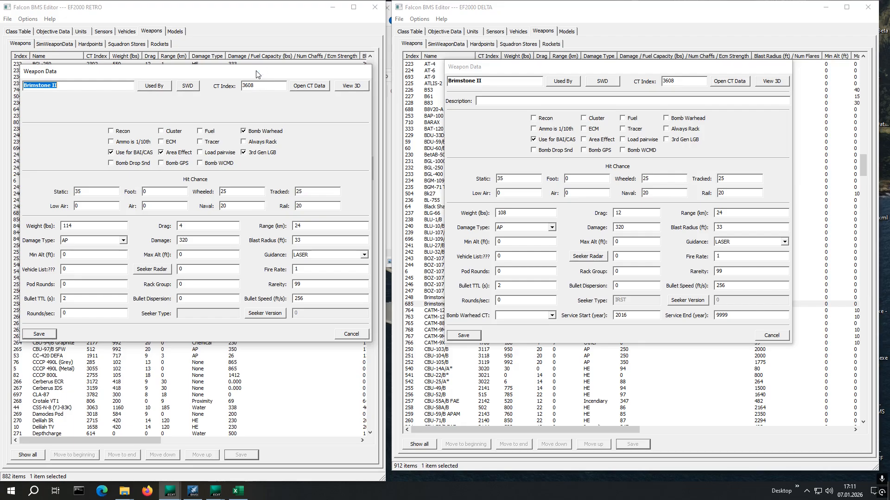
drag(256, 73, 319, 57)
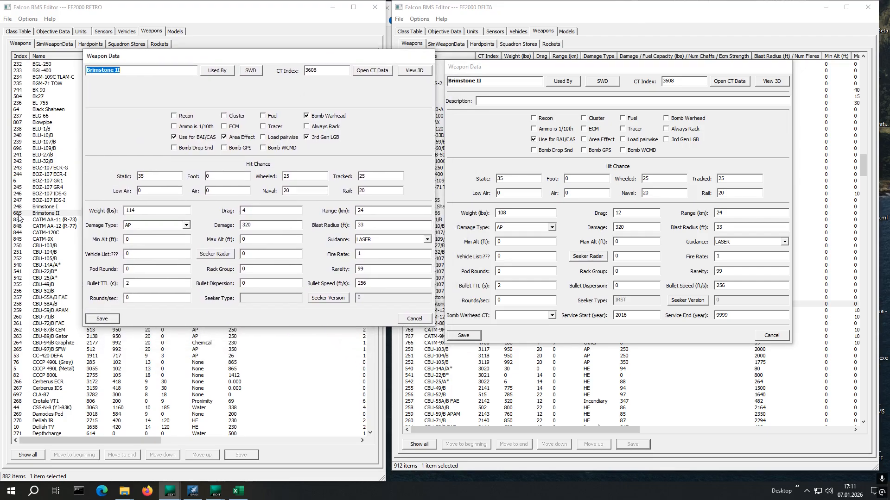
drag(324, 59, 257, 61)
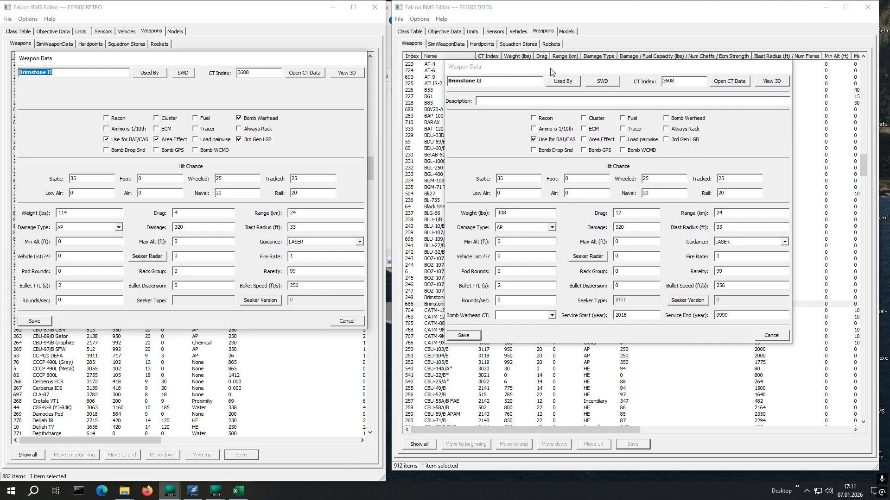
drag(550, 69, 566, 55)
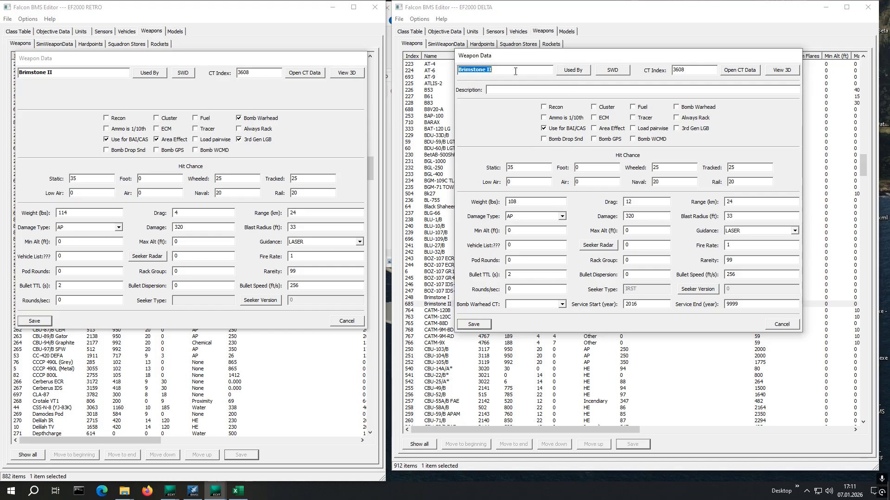
Step: Compare Brimstone II's SimWeapon data in the DELTA and RETRO databases, closing both SimWeapon editors without saving
click(613, 70)
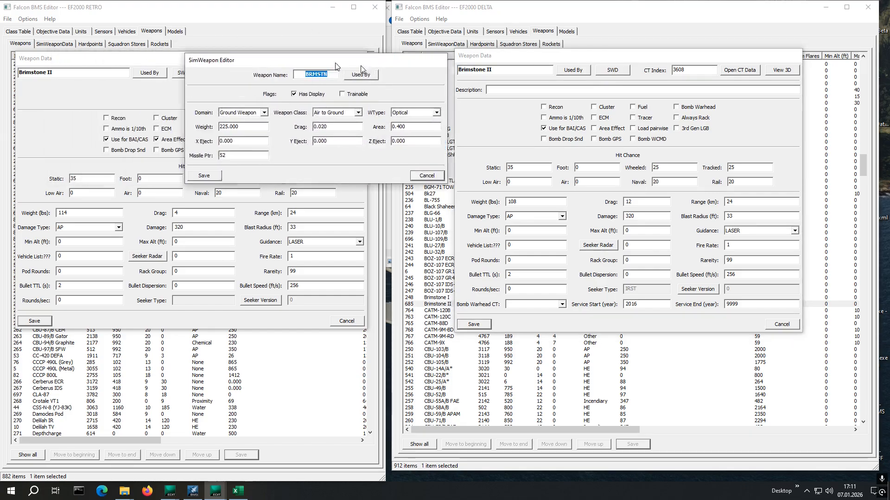
drag(336, 66, 606, 114)
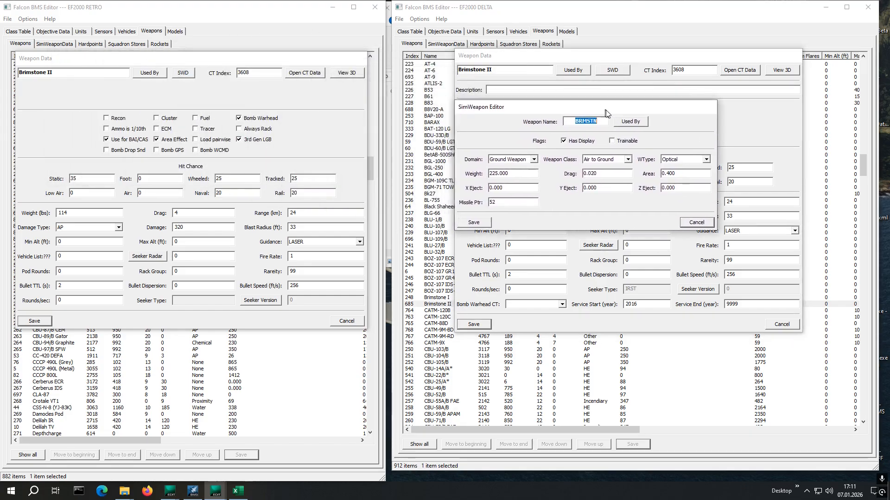
click(183, 73)
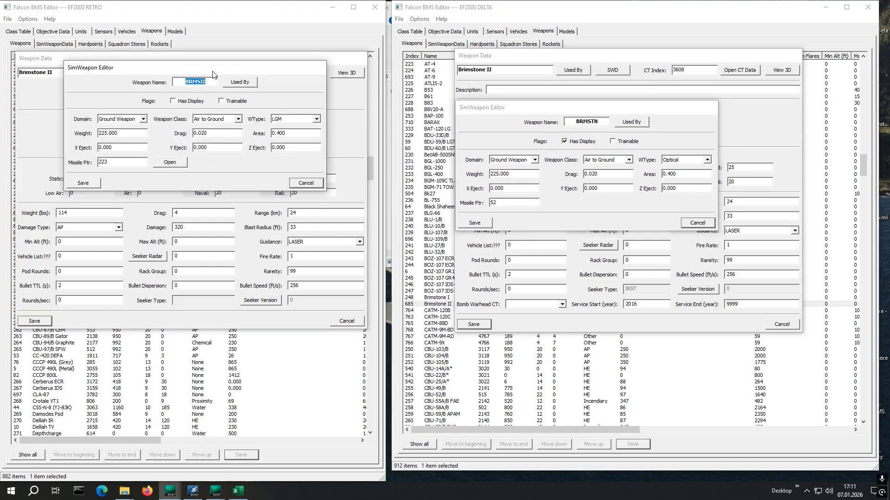
drag(213, 74, 198, 120)
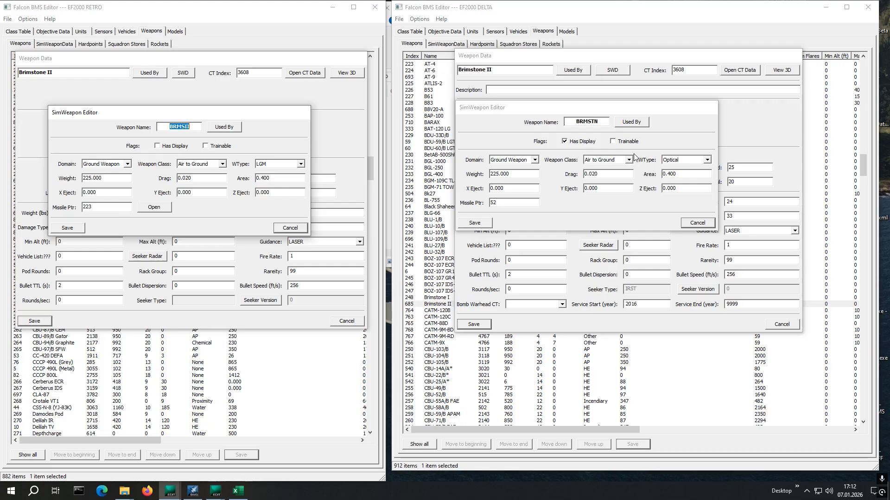
click(693, 223)
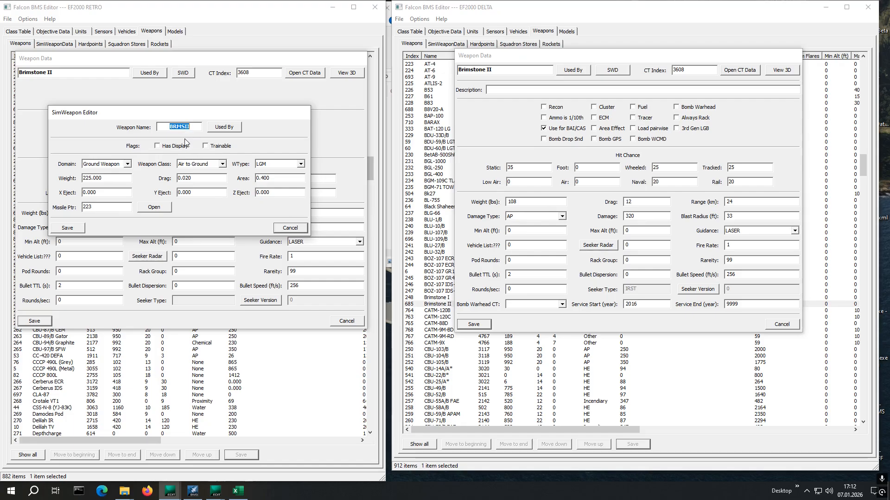
click(290, 228)
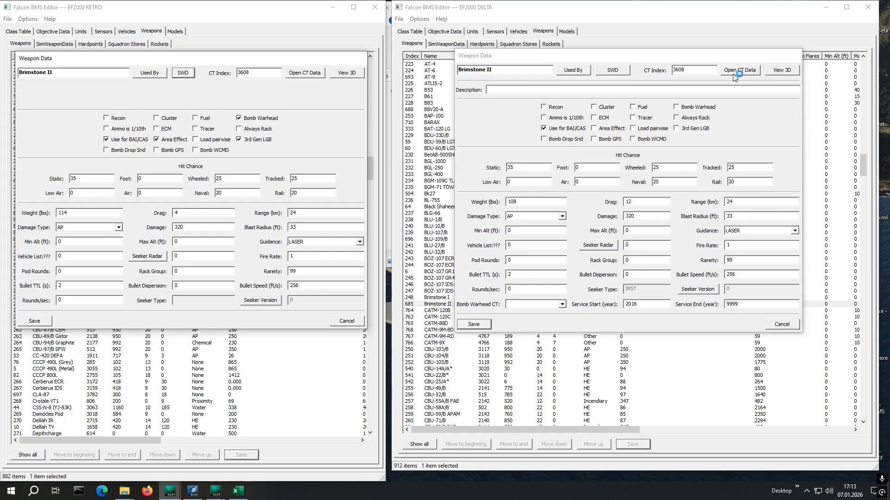
Step: Examine the class table data of Brimstone II in the DELTA database and close it without saving
click(733, 73)
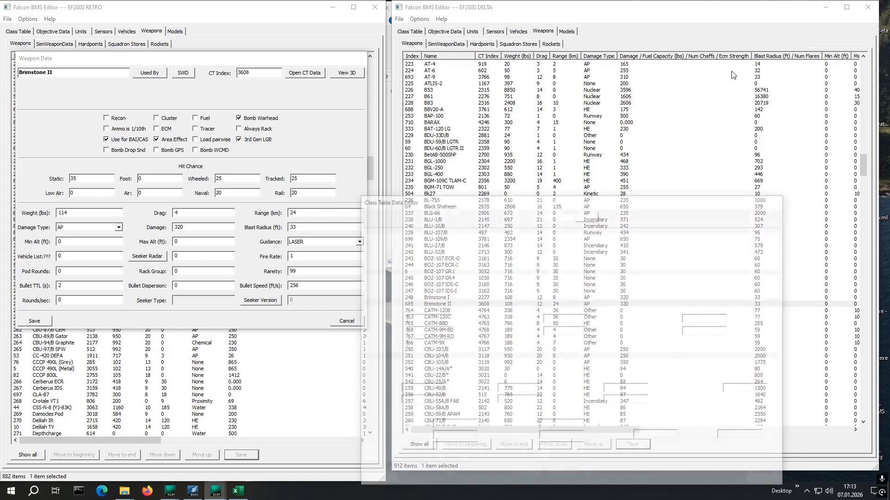
drag(570, 206, 616, 98)
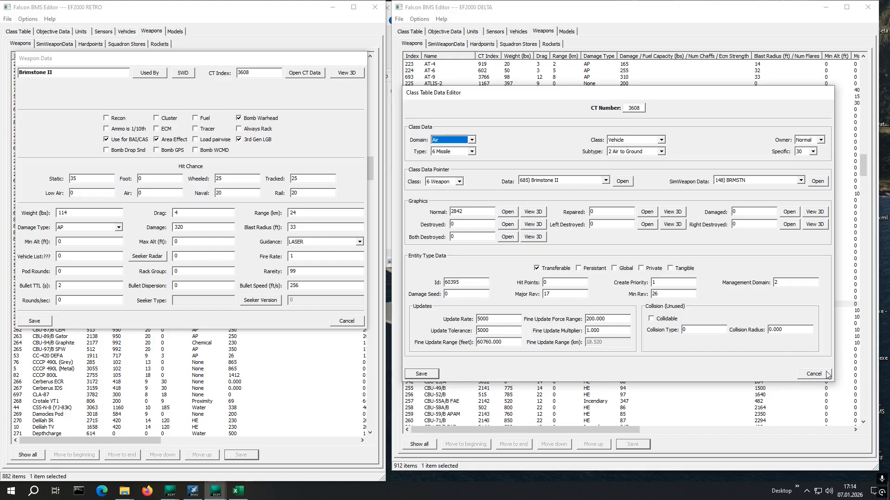
click(812, 374)
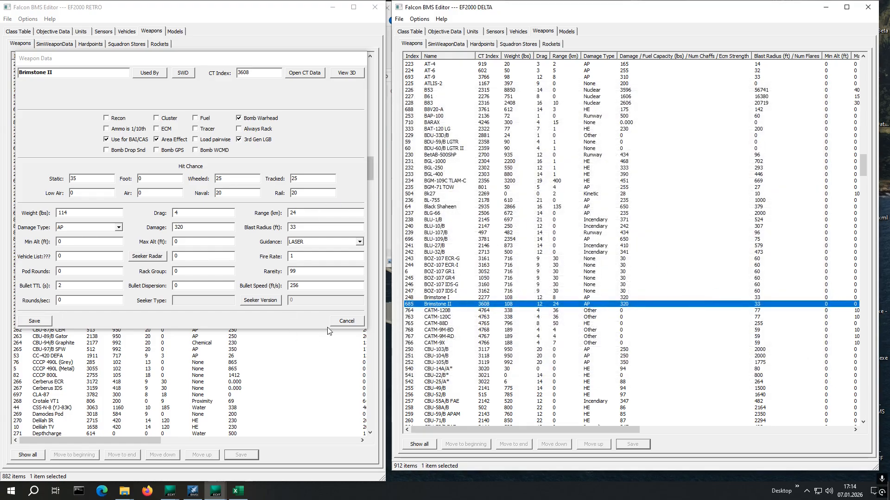
Step: Cancel the RETRO weapon data and close both the DELTA and RETRO database editors
click(346, 321)
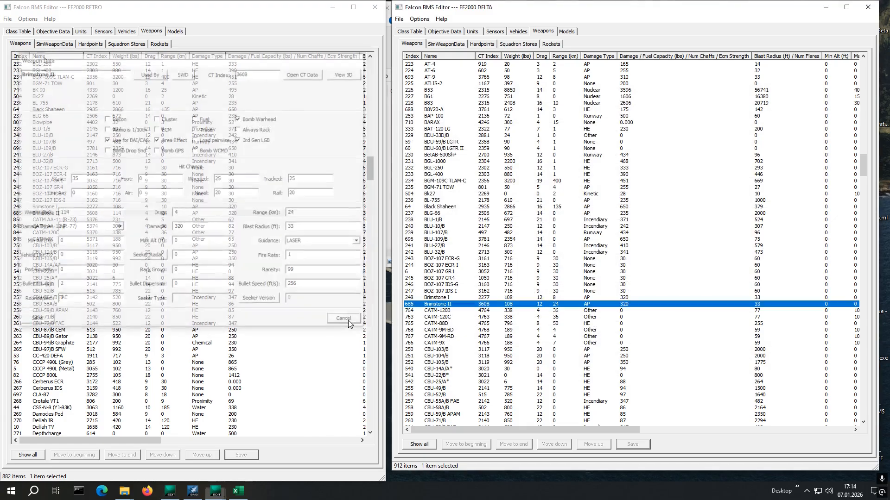
click(868, 7)
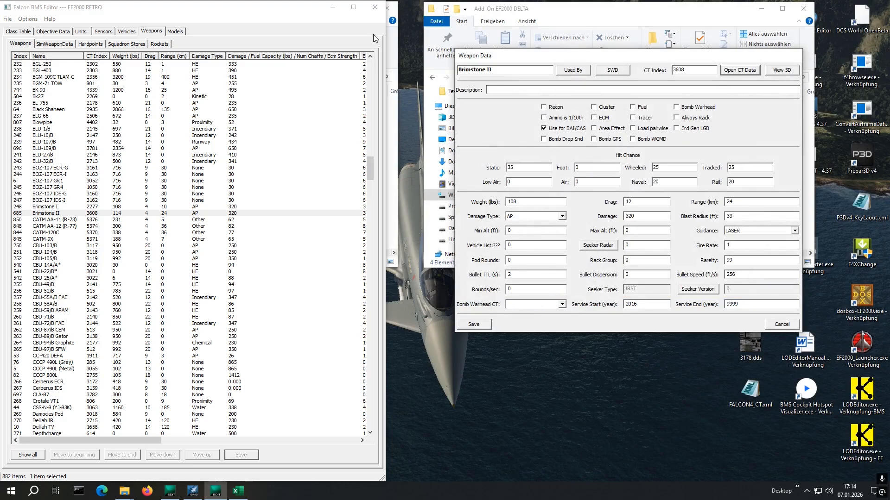
click(377, 8)
click(375, 7)
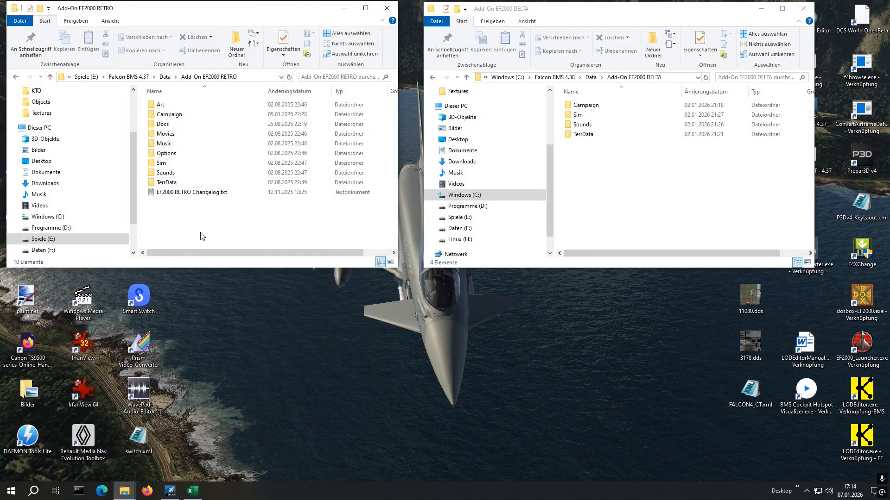
Step: Arrange the two add-on folder windows and open the TerrData\Objects folder of Add-On EF2000 RETRO
drag(659, 9, 662, 80)
drag(216, 5, 214, 51)
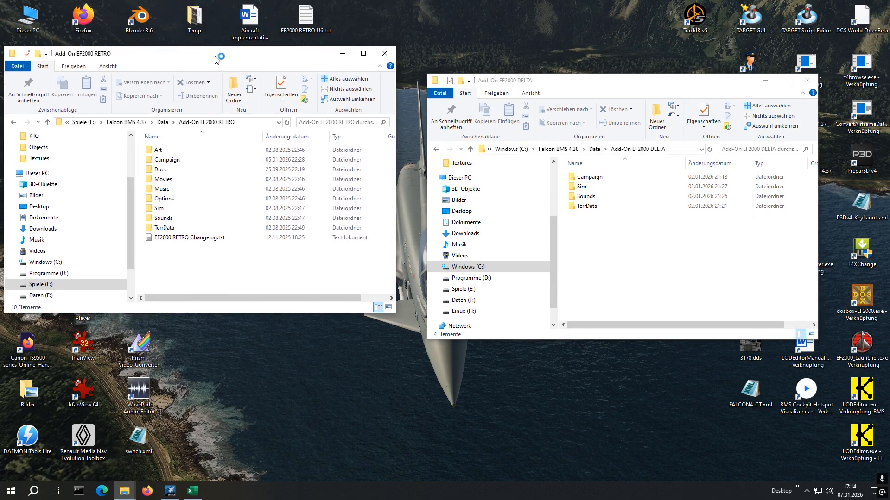
double_click(164, 228)
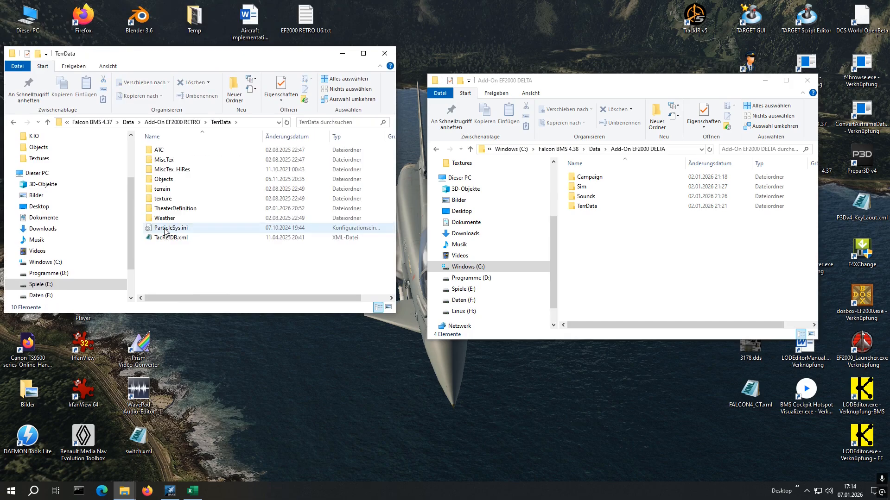
click(163, 182)
double_click(163, 182)
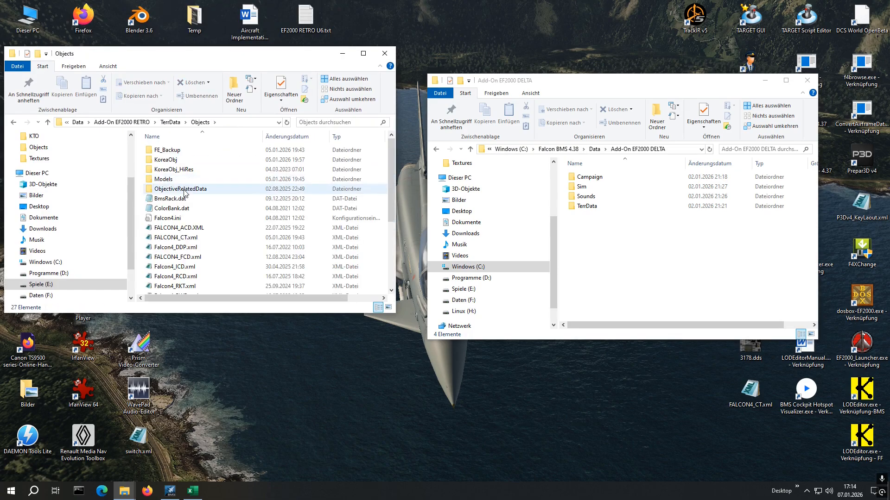
scroll(184, 192, down, 1)
Step: Open the TerrData\Objects folder of Add-On EF2000 DELTA and locate its Falcon4 XML files
click(602, 206)
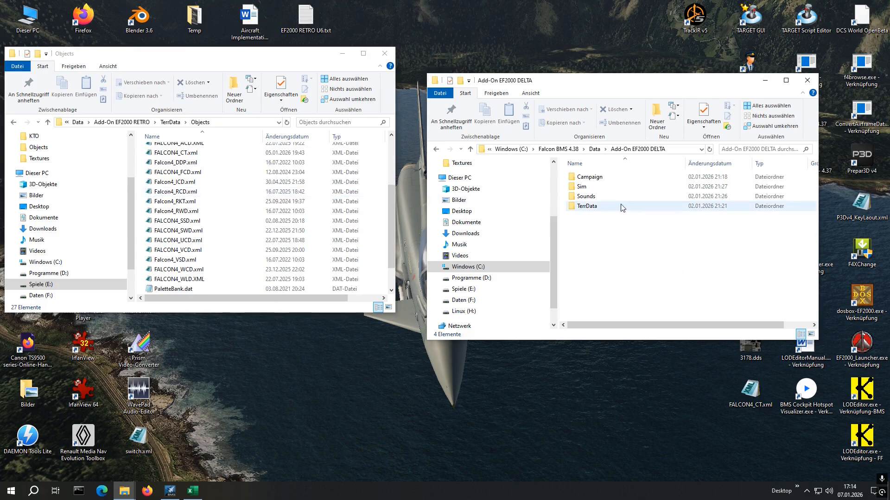
double_click(586, 206)
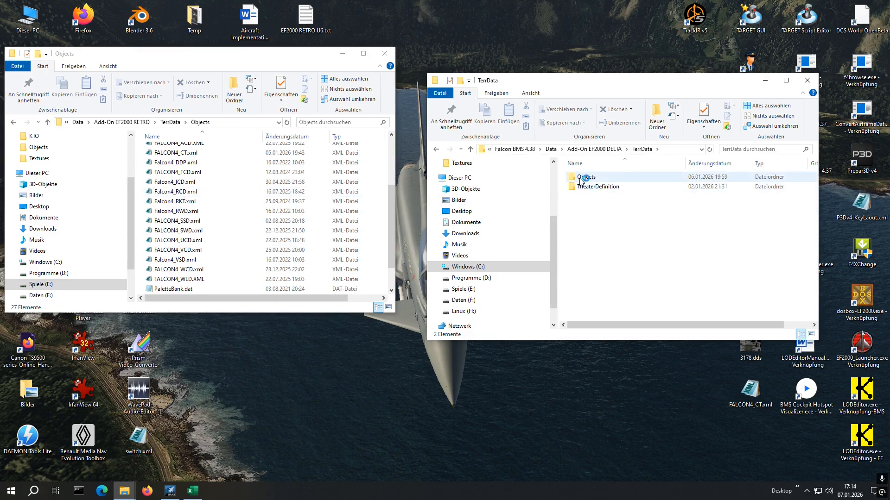
double_click(581, 177)
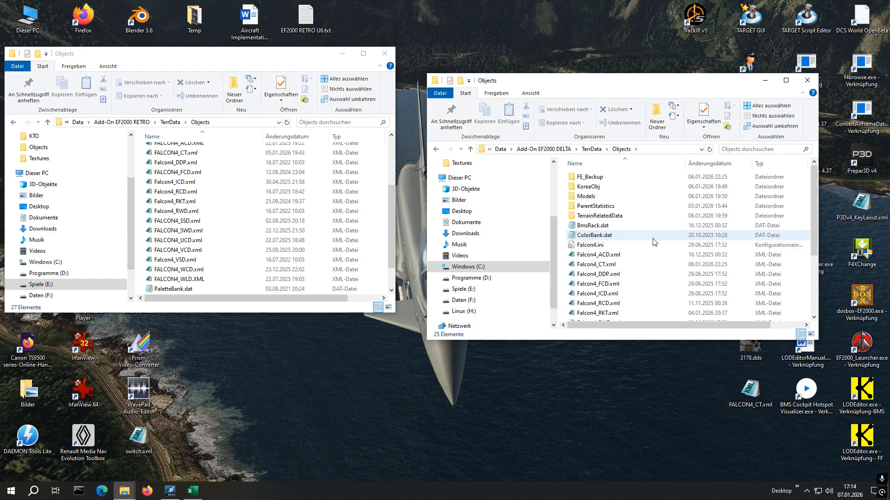
scroll(648, 234, down, 1)
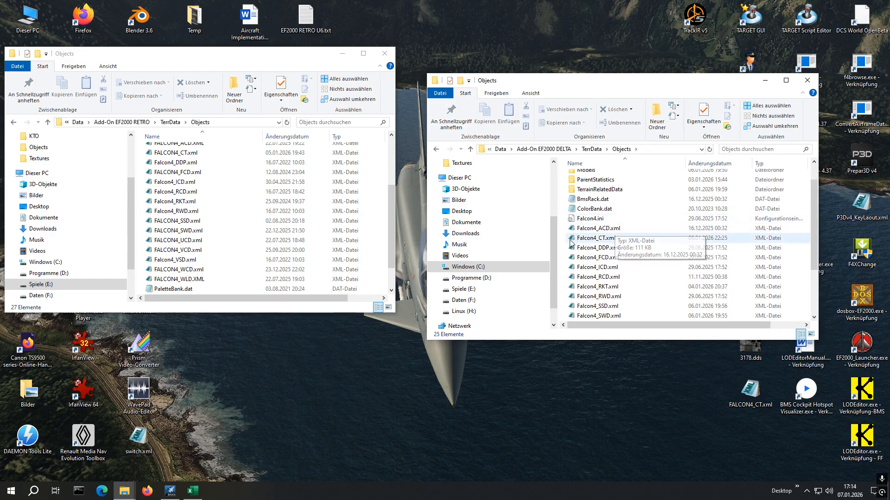
Step: Open DELTA's Falcon4_CT.xml for editing in the text editor and narrow its window to about half the screen
right_click(606, 239)
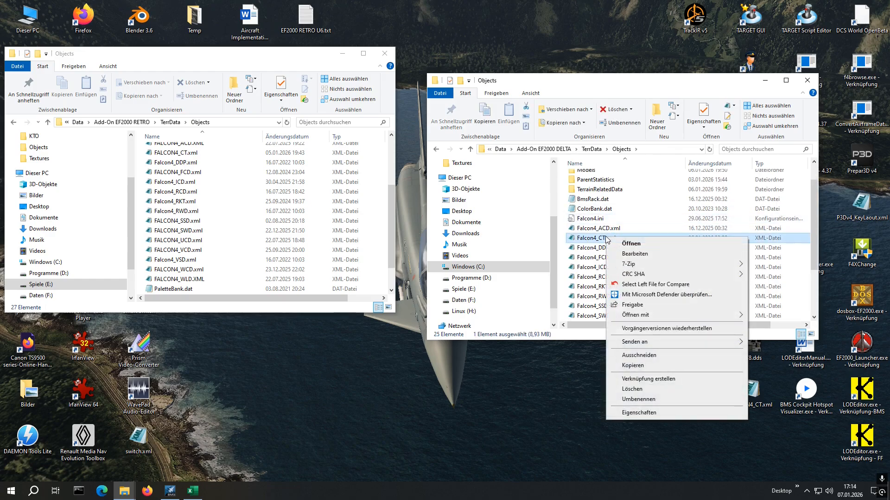
click(634, 254)
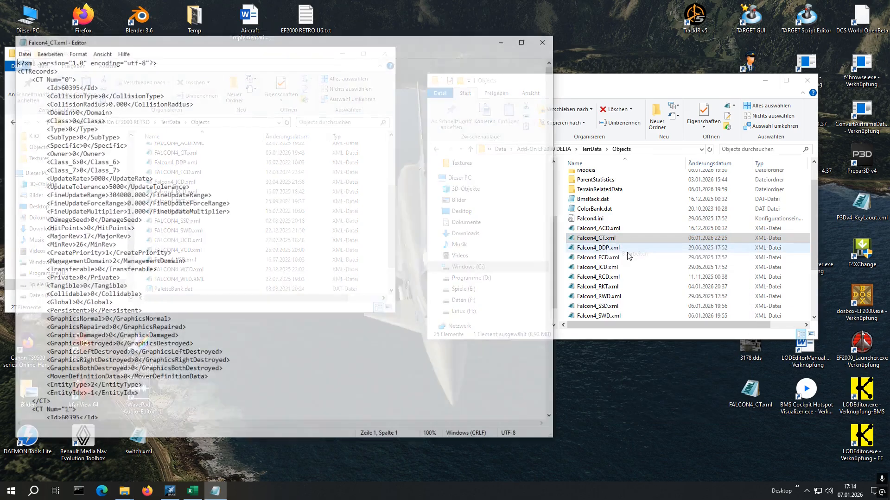
drag(181, 40, 501, 37)
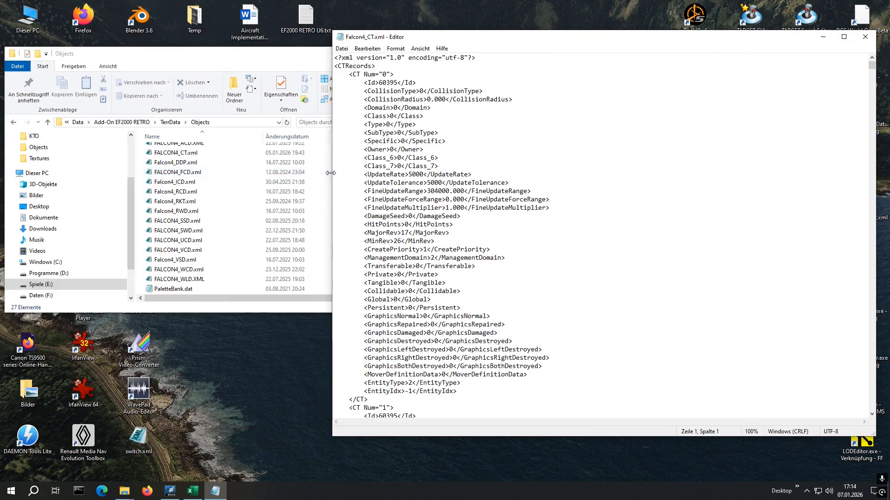
drag(333, 175, 415, 176)
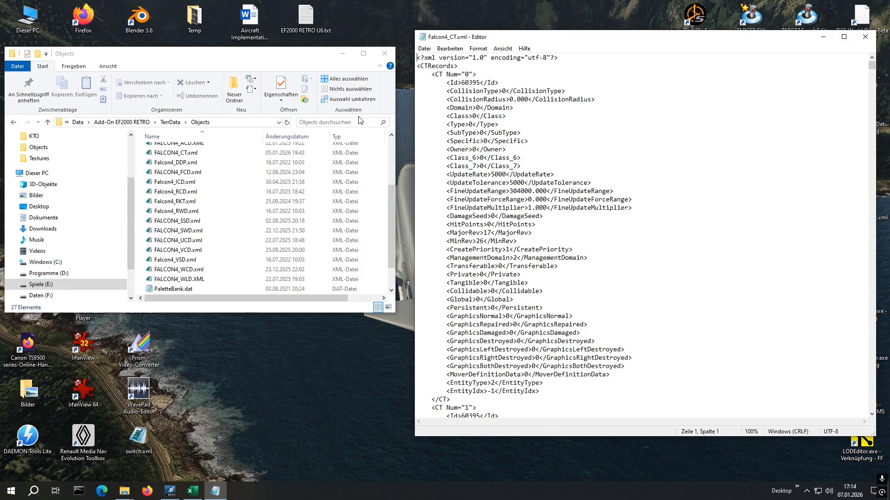
Step: Open RETRO's FALCON4_CT.xml for editing and resize its window to sit beside the DELTA file
right_click(177, 157)
click(249, 159)
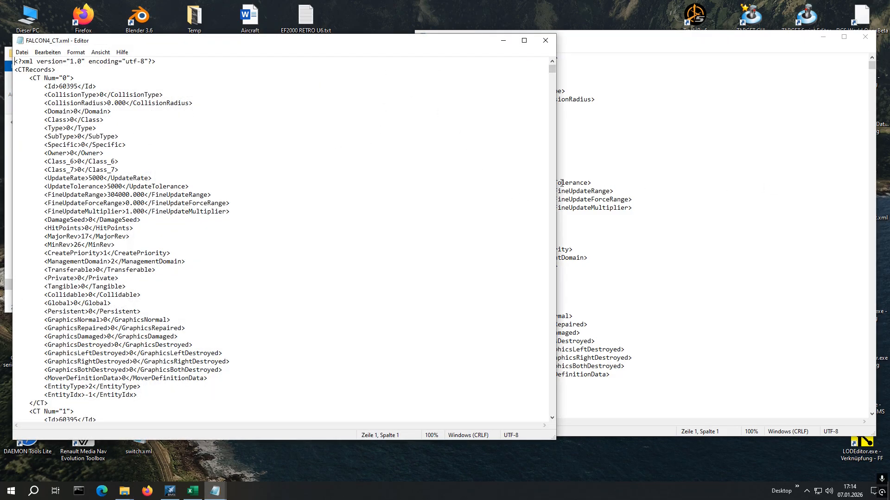
drag(556, 189, 410, 184)
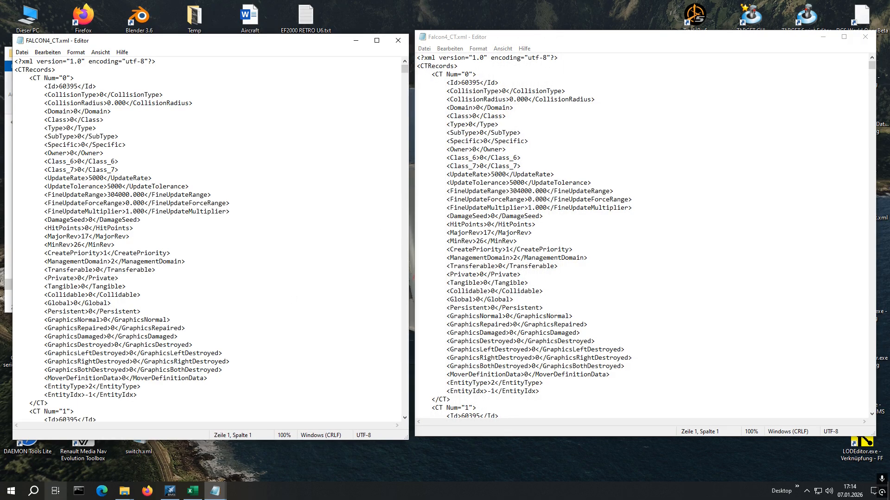
Step: Look up Brimstone II's CT number on the Weapons sheet of Config.XLSX in Excel and minimise the workbook
click(190, 491)
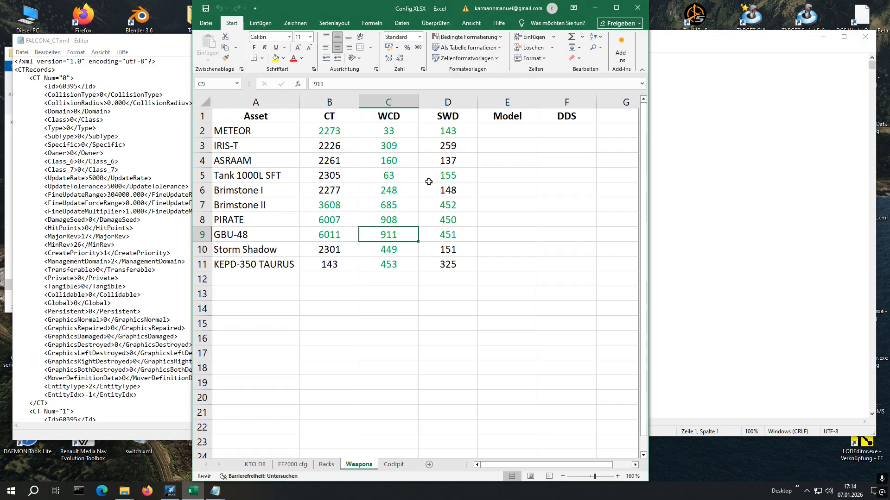
click(313, 205)
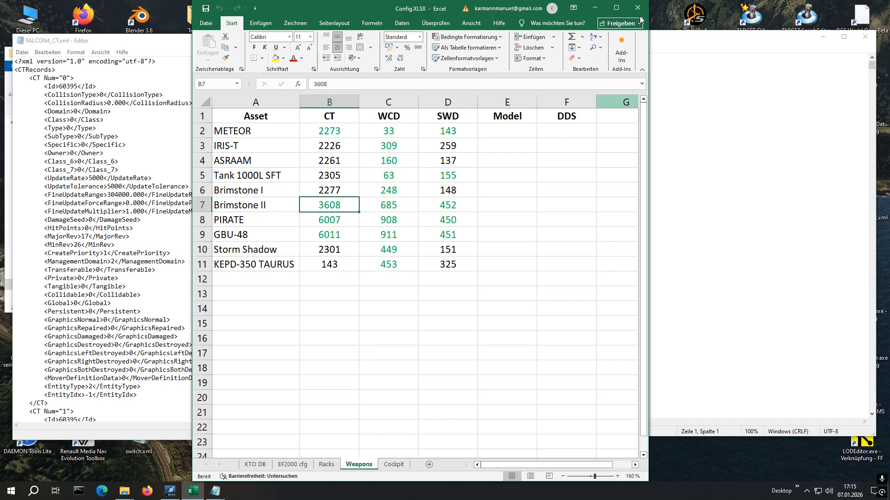
click(594, 8)
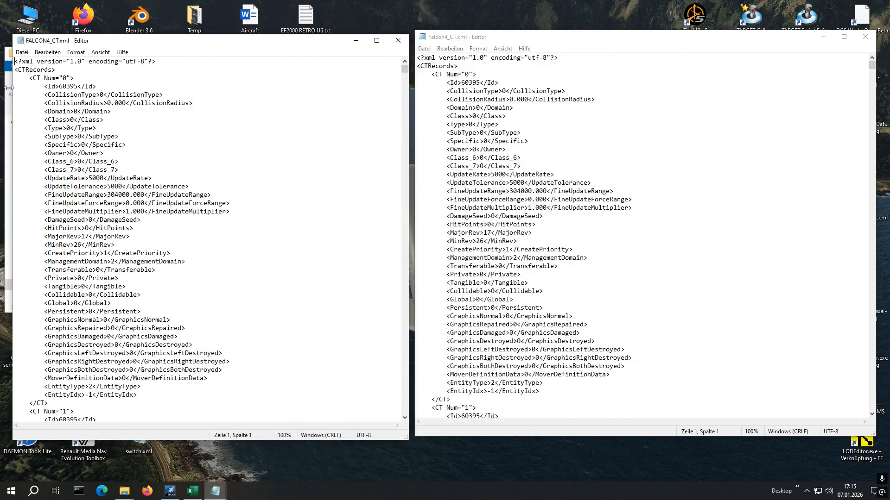
Step: Search RETRO's FALCON4_CT.xml for 3608
click(47, 52)
click(73, 133)
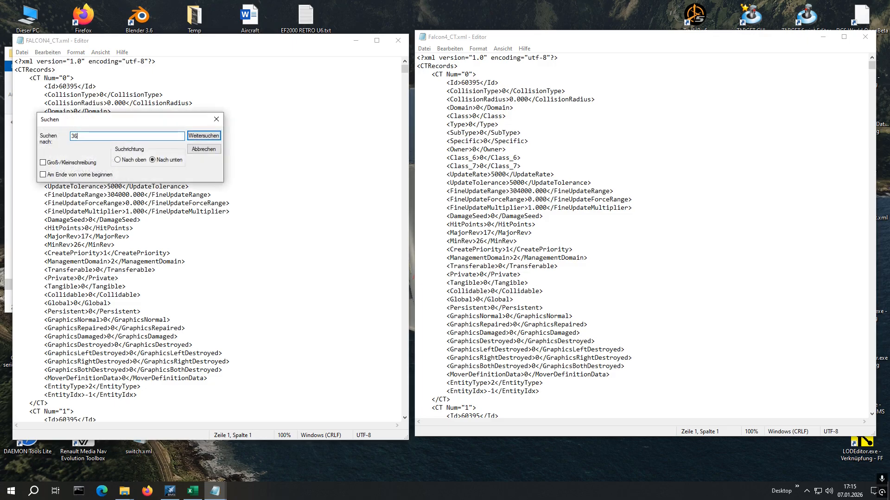
key(Return)
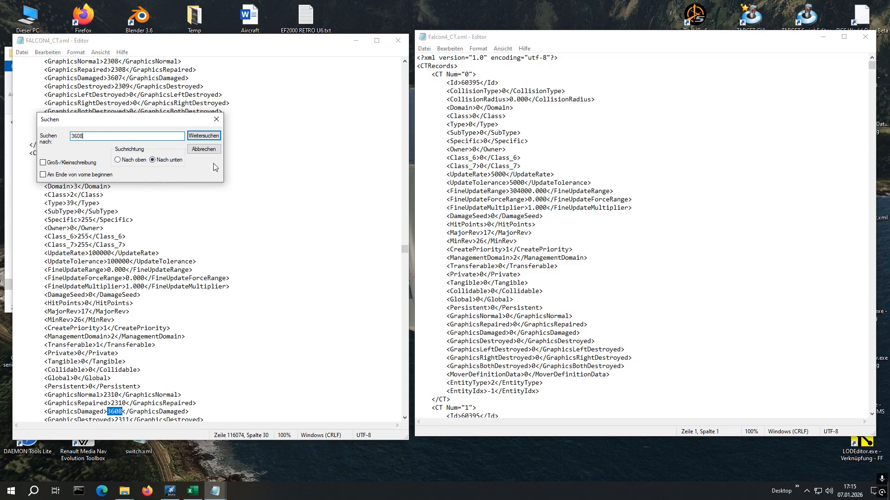
click(210, 150)
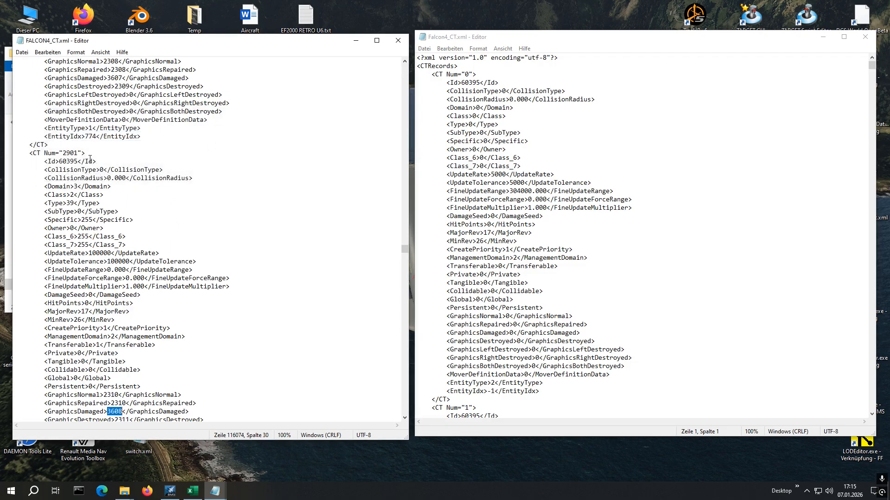
Step: Find the exact record tag <CT Num="3608"> in RETRO's FALCON4_CT.xml, using an existing CT record tag as the search pattern
drag(87, 152, 30, 152)
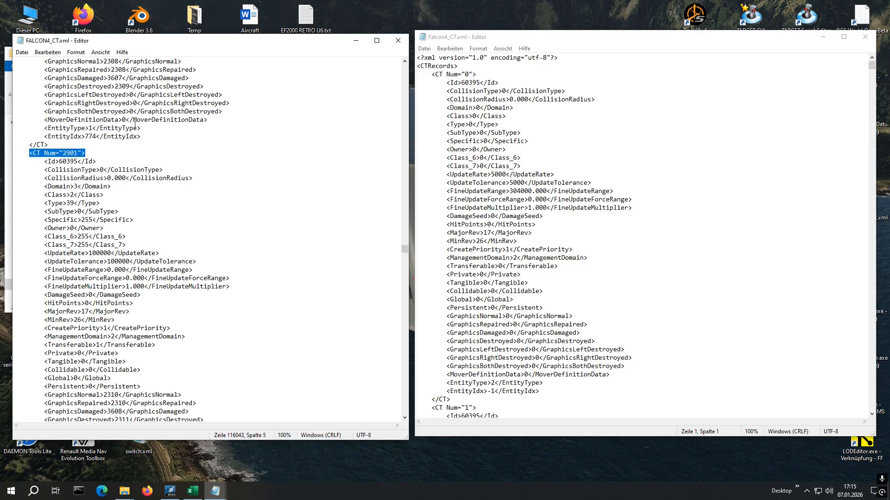
click(48, 53)
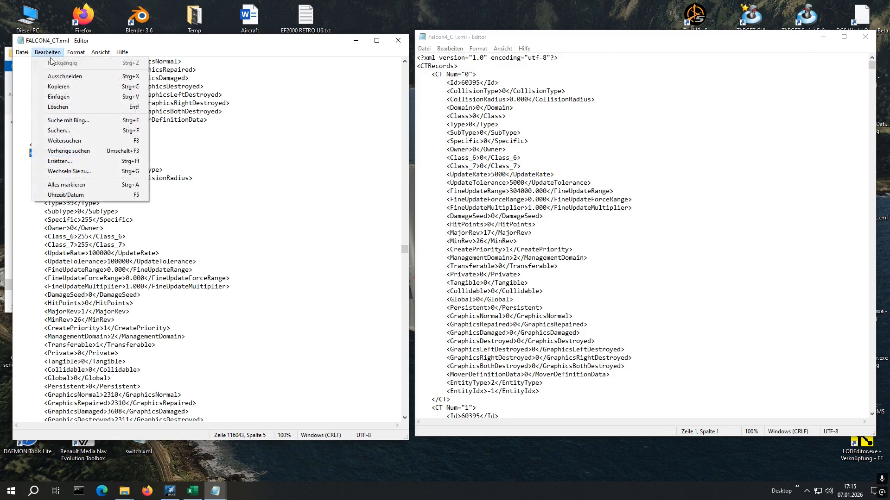
click(58, 130)
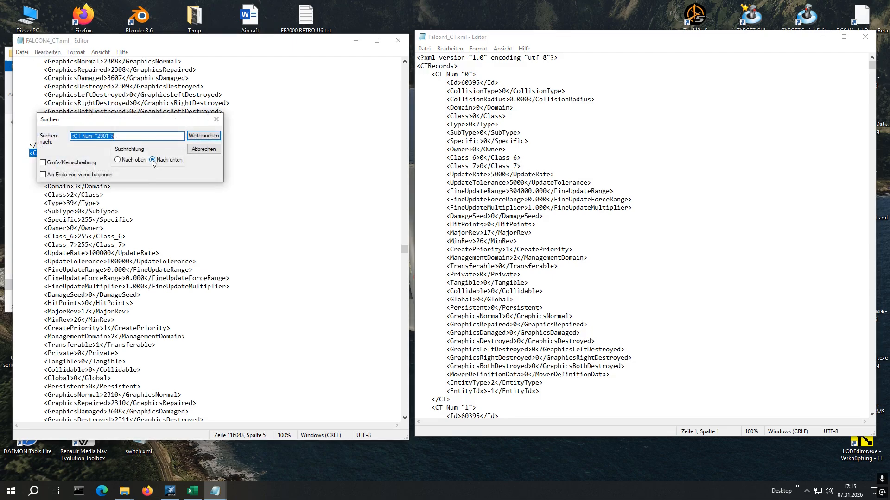
key(Right)
text(360)
key(ctrl+a)
click(203, 136)
click(204, 149)
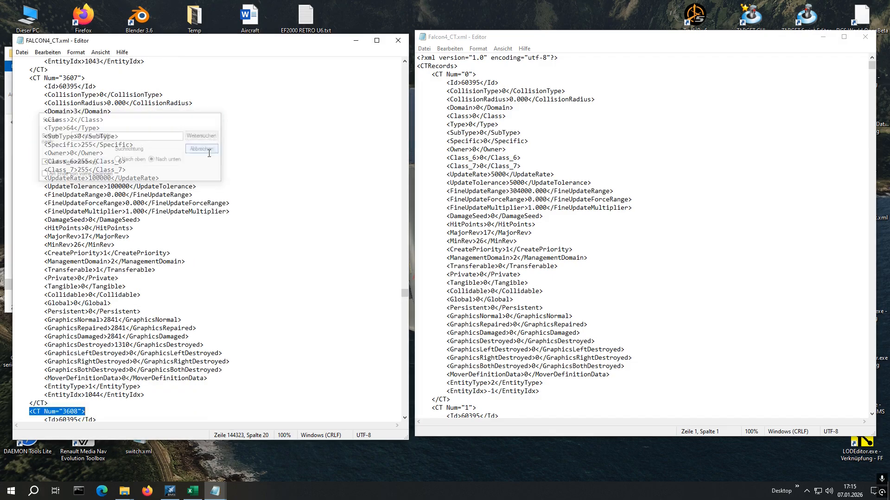
Step: Find the record tag <CT Num="3608"> in DELTA's Falcon4_CT.xml
click(450, 48)
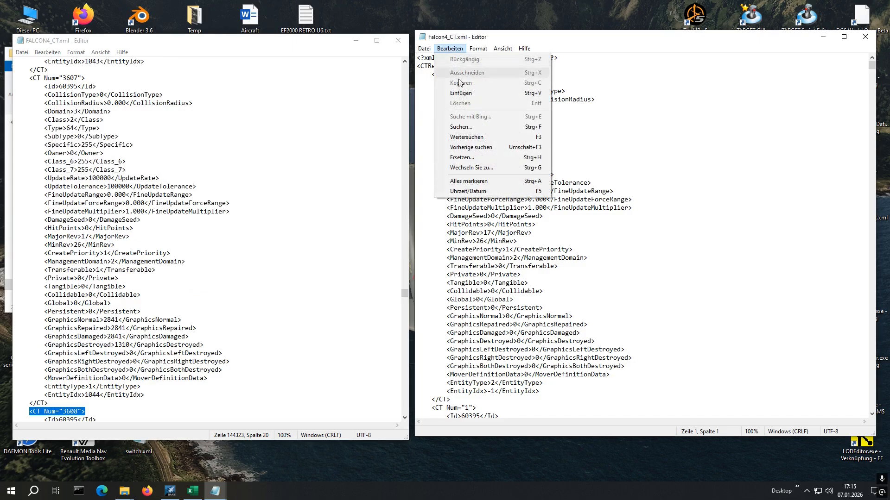
click(458, 127)
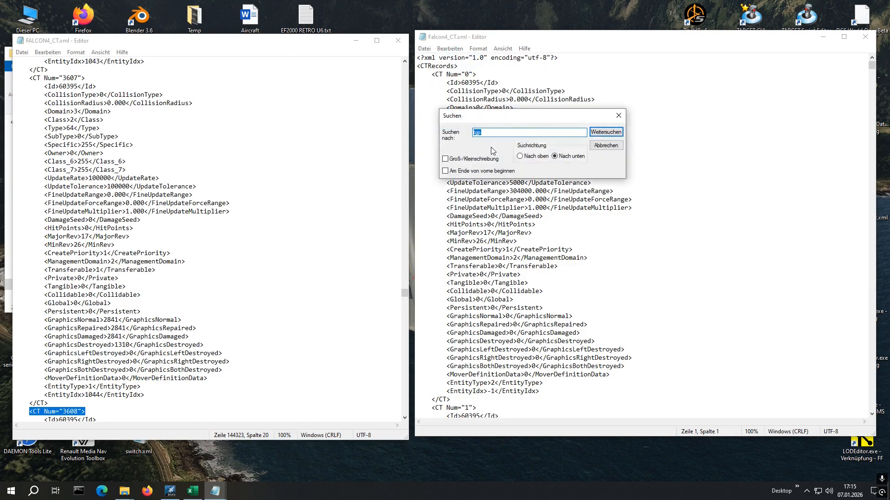
key(Return)
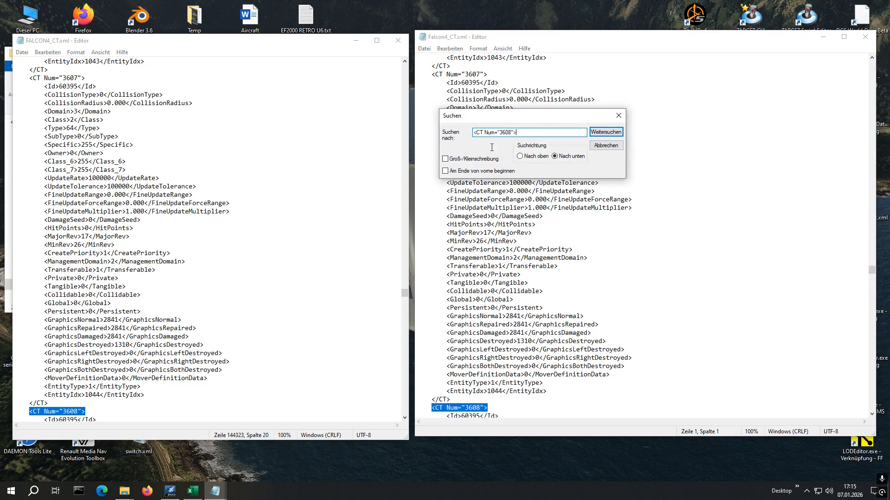
click(605, 145)
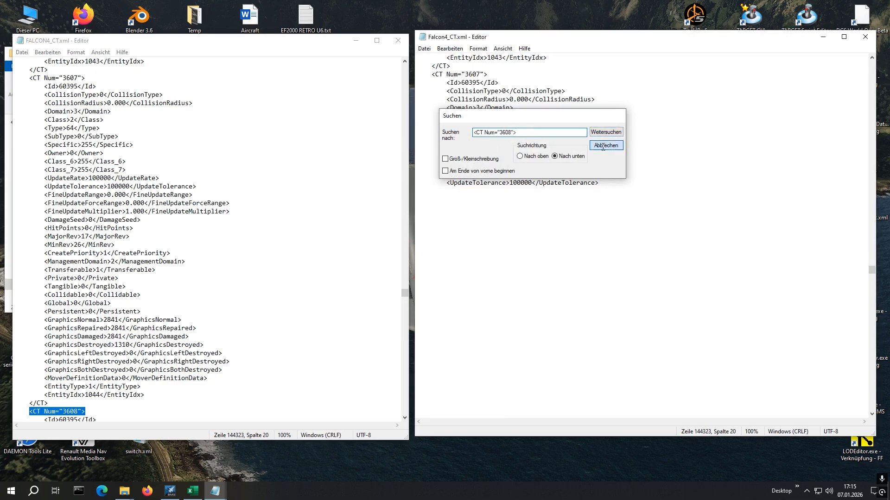
Step: Extend both CT file windows to full screen height and show the complete CT 3608 record in each
drag(619, 26, 621, 2)
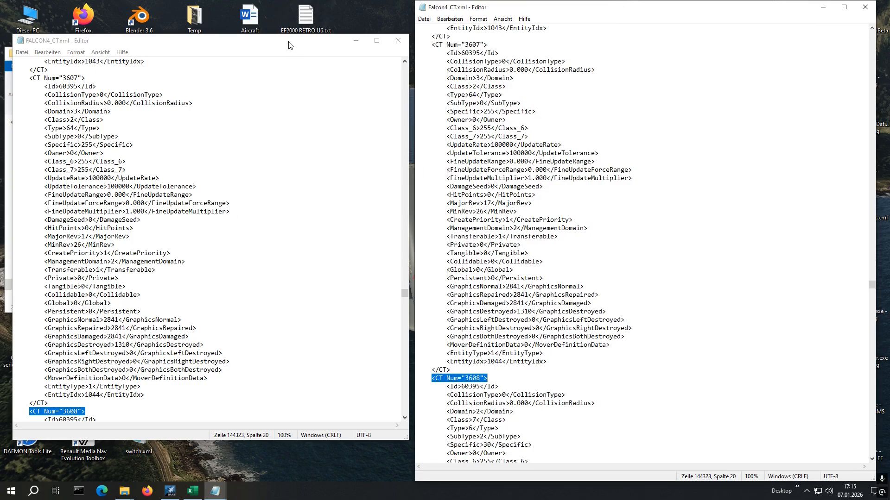
drag(291, 35, 290, 1)
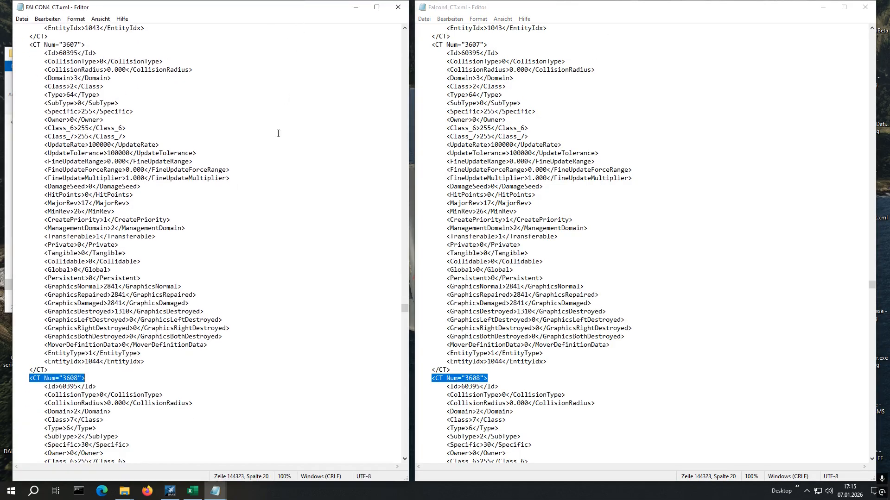
scroll(277, 144, down, 8)
scroll(275, 151, down, 4)
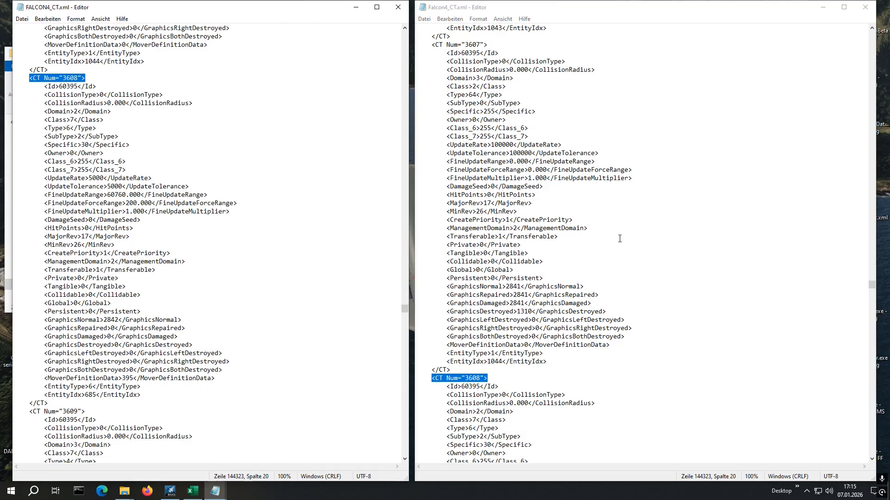
click(619, 203)
scroll(607, 218, down, 11)
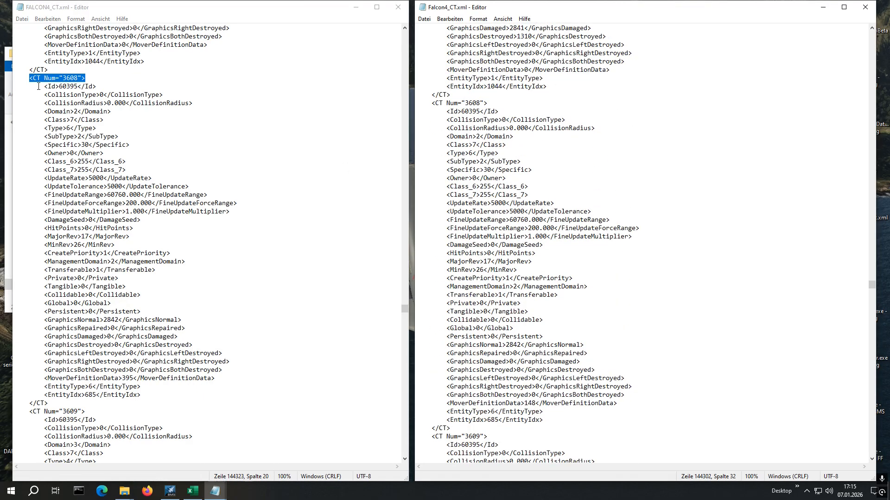
Step: Replace the contents of CT record 3608 in DELTA's file, Id through EntityIdx, with those copied from RETRO's CT record 3608
drag(42, 86, 174, 319)
key(ctrl+c)
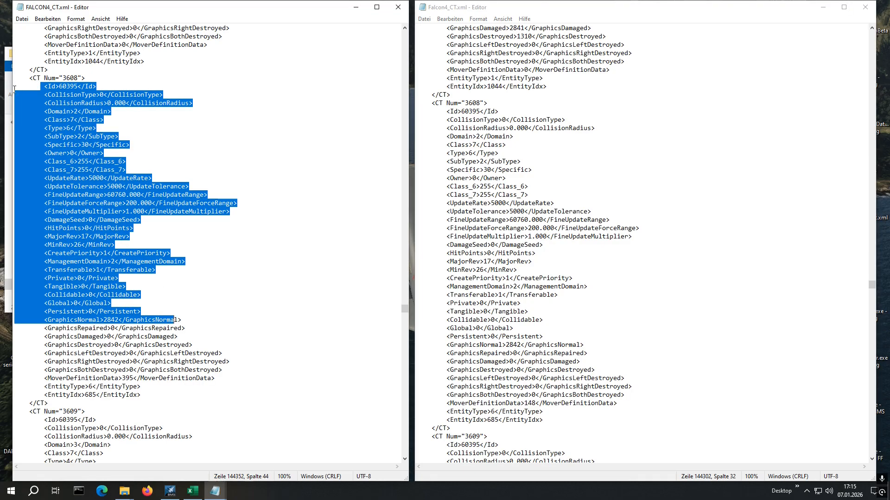
drag(13, 84, 163, 393)
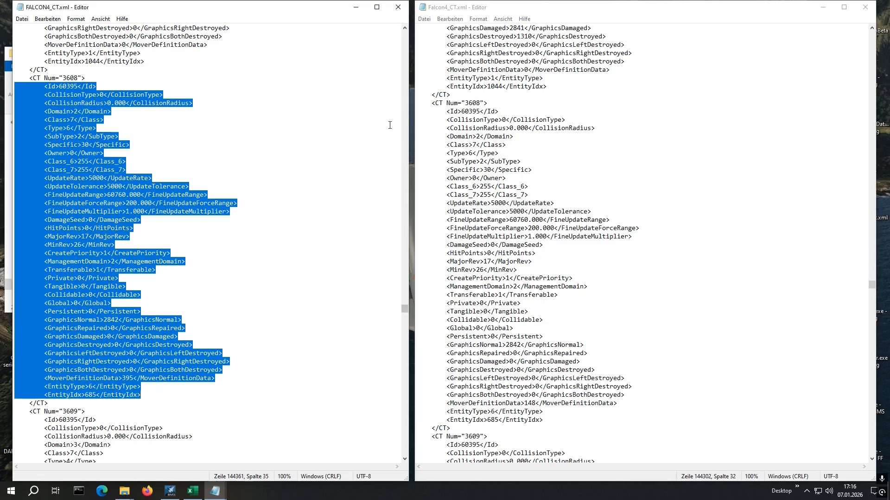
drag(417, 113, 546, 418)
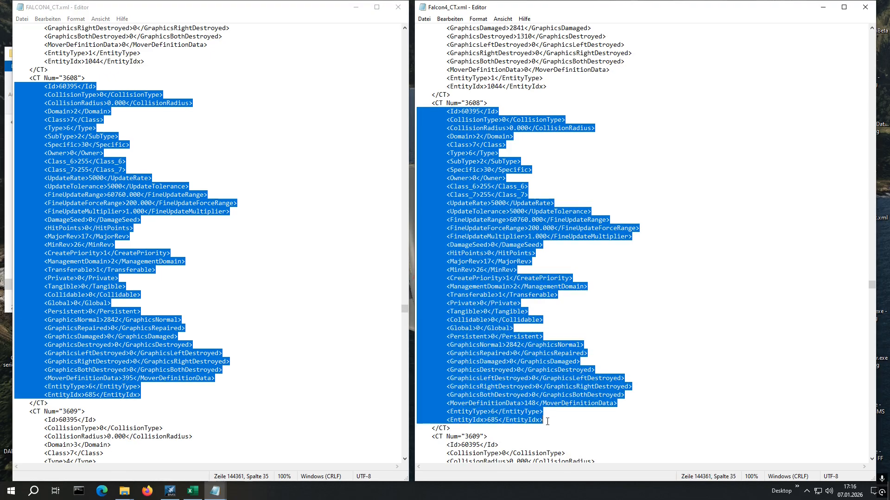
key(ctrl+v)
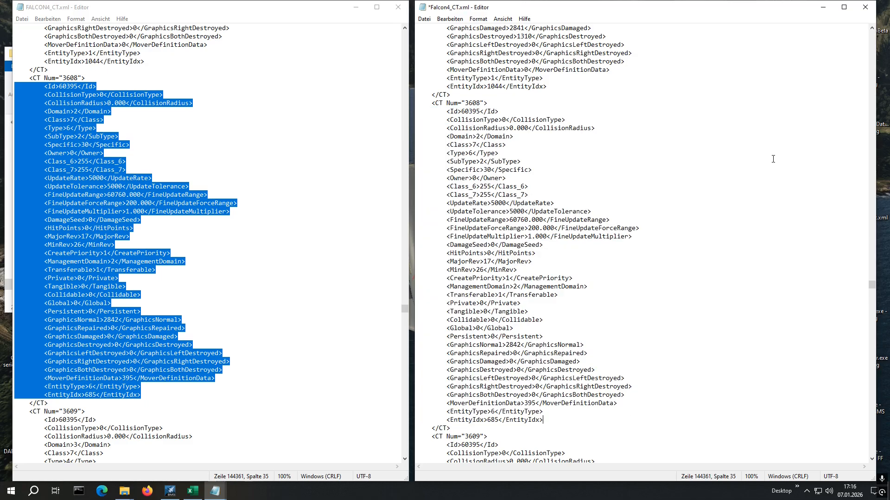
Step: Save DELTA's Falcon4_CT.xml and close both CT files
click(424, 19)
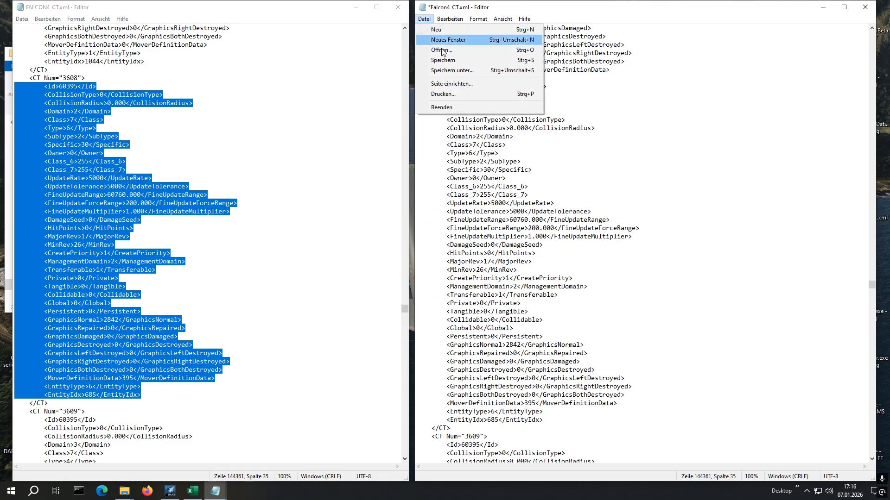
click(442, 60)
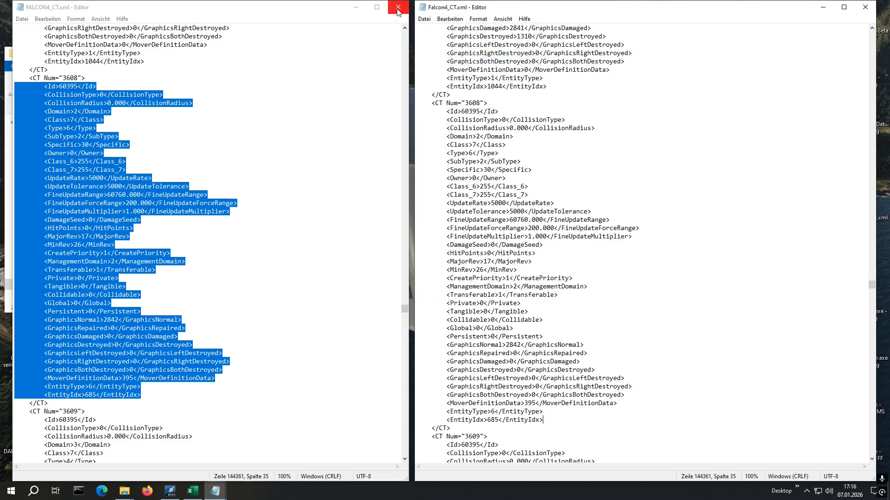
click(397, 10)
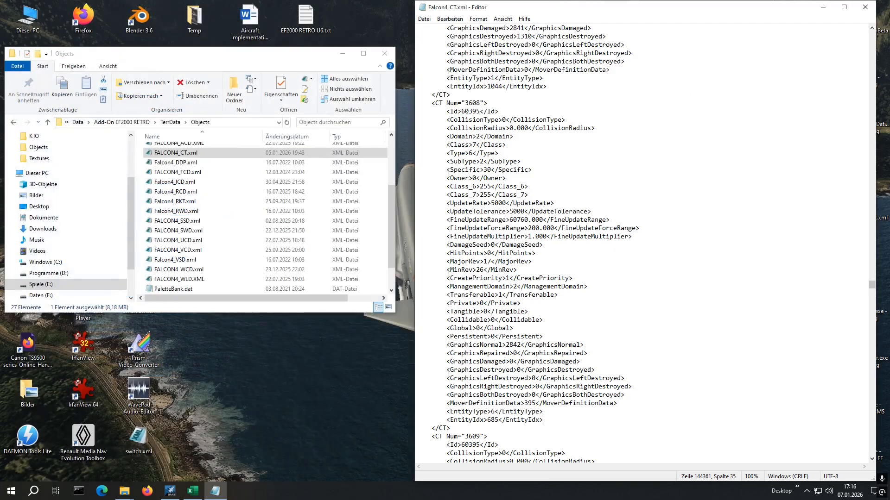
click(865, 8)
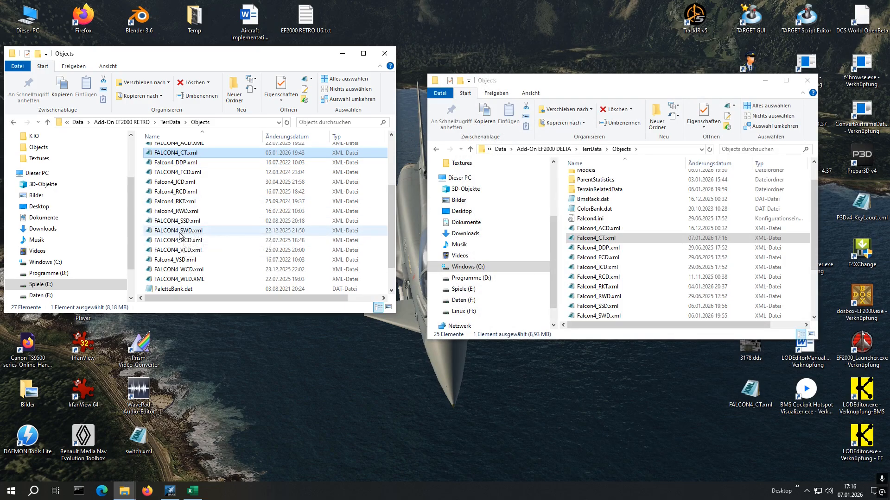
Step: Open RETRO's FALCON4_WCD.xml for editing and place its window at full height on the left half of the screen
right_click(176, 270)
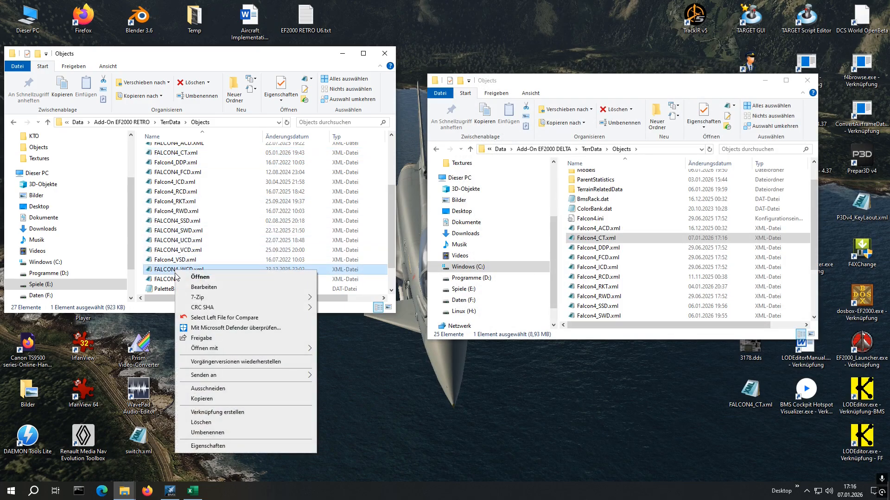
click(204, 287)
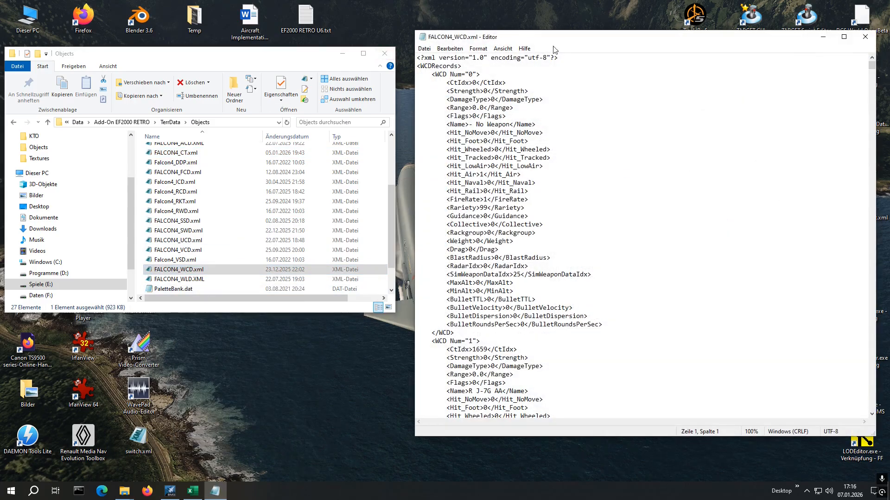
drag(568, 41, 176, 1)
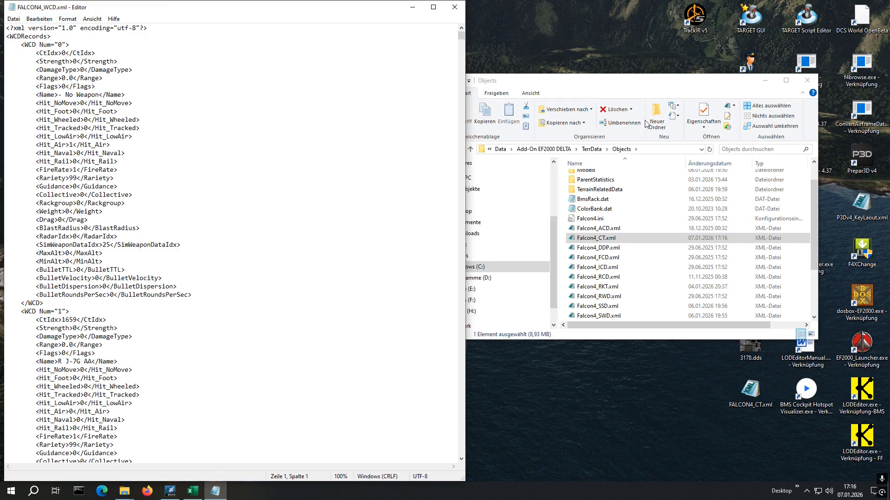
Step: Open DELTA's Falcon4_WCD.xml for editing and extend its window to full height beside the RETRO file
scroll(649, 285, down, 2)
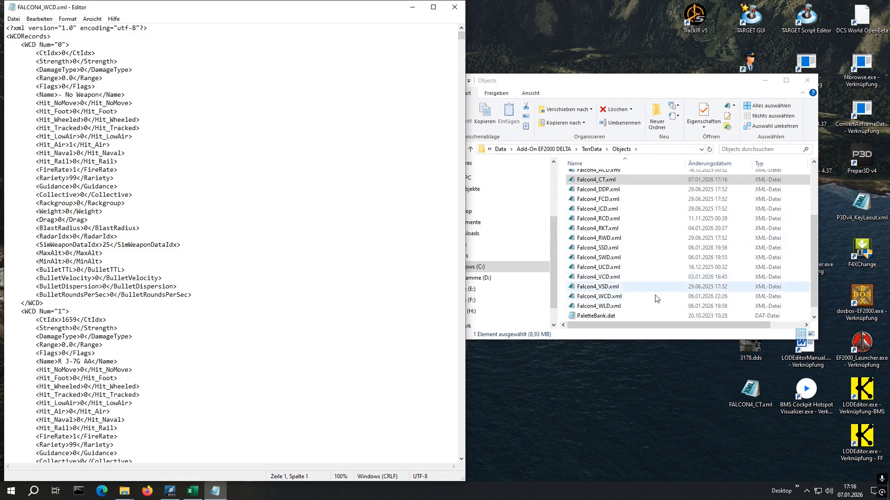
right_click(603, 296)
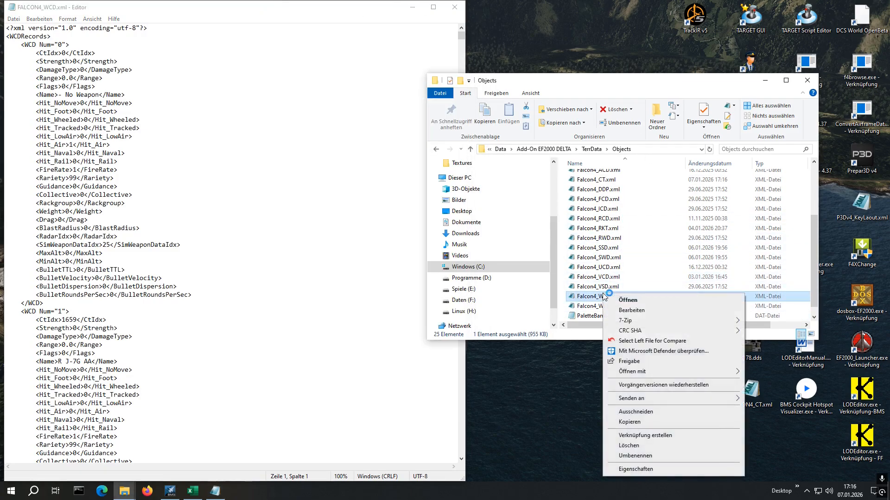
click(623, 314)
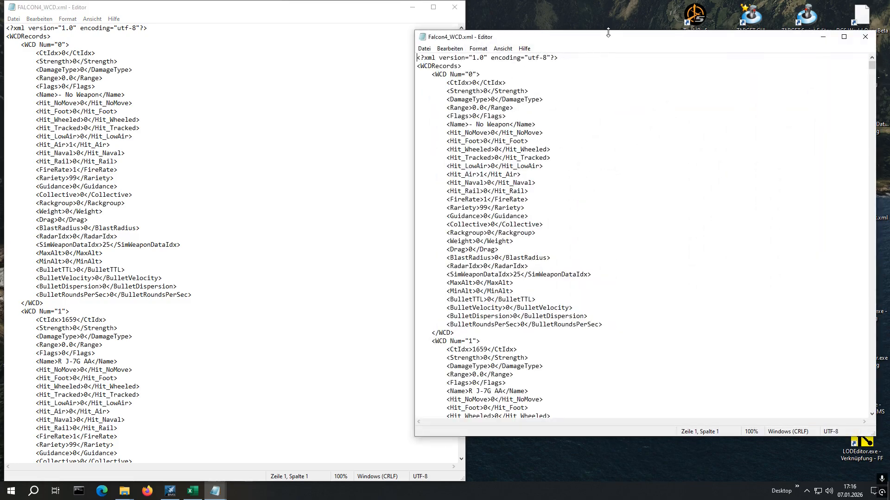
drag(609, 31, 609, 2)
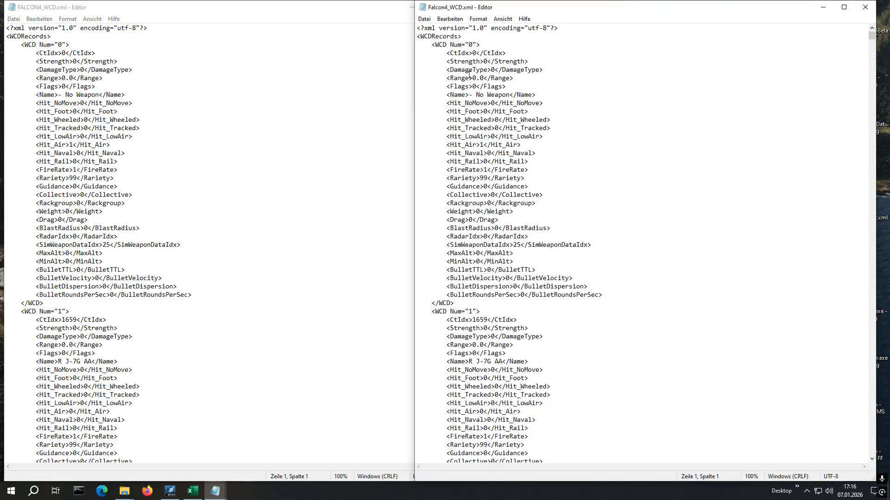
Step: Find WCD record 685 in DELTA's Falcon4_WCD.xml by searching for <WCD Num="685">
drag(489, 43, 433, 44)
key(ctrl+c)
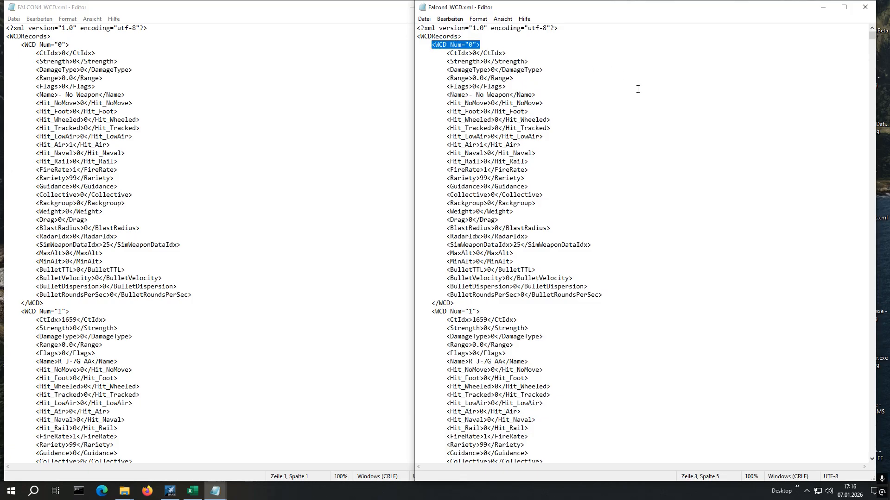
click(449, 18)
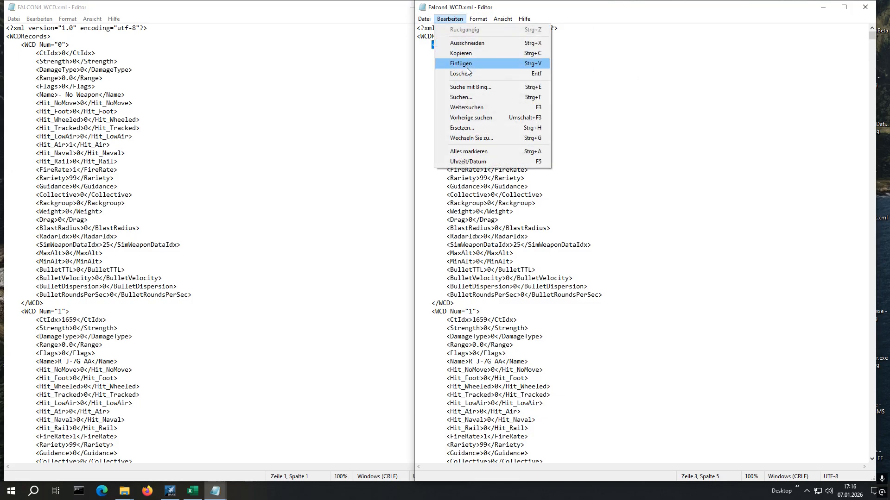
click(464, 96)
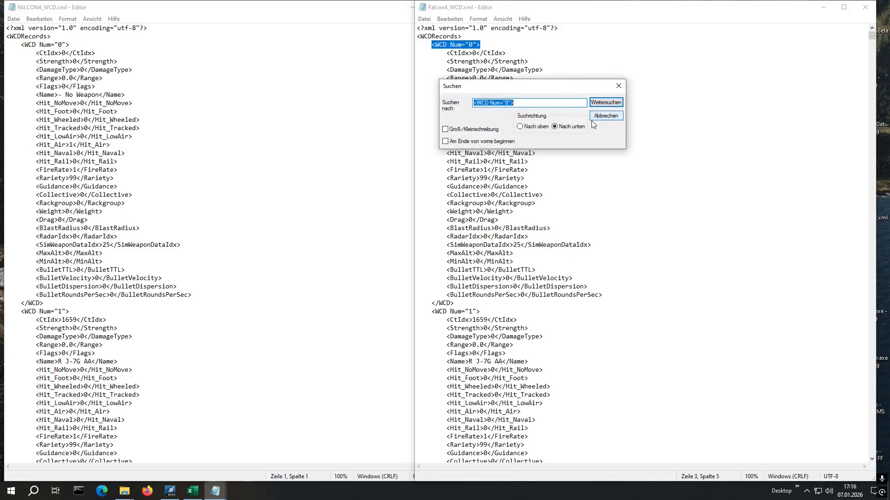
key(Right)
key(BackSpace)
text(685)
key(Return)
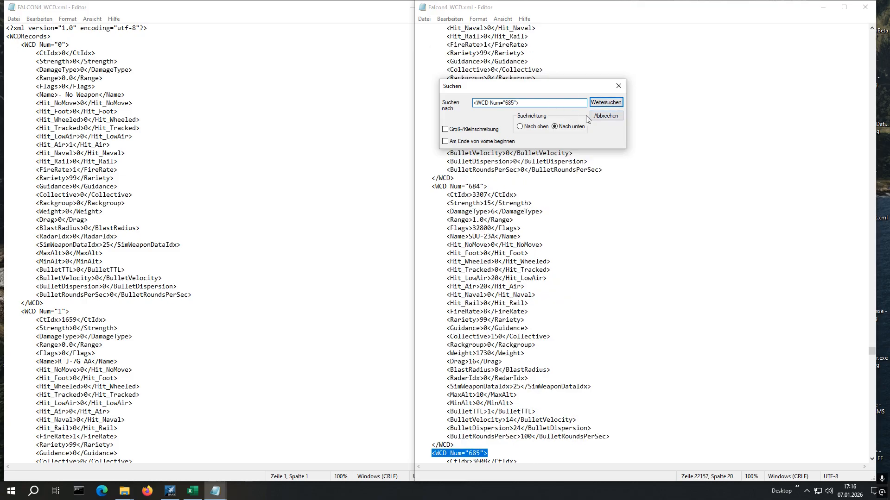
click(605, 116)
scroll(578, 205, down, 12)
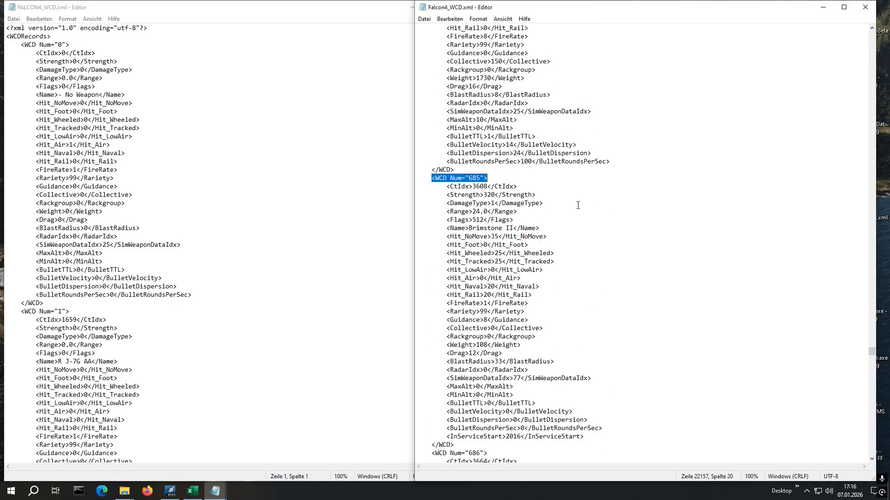
Step: Find the matching WCD record 685 in RETRO's FALCON4_WCD.xml
click(39, 19)
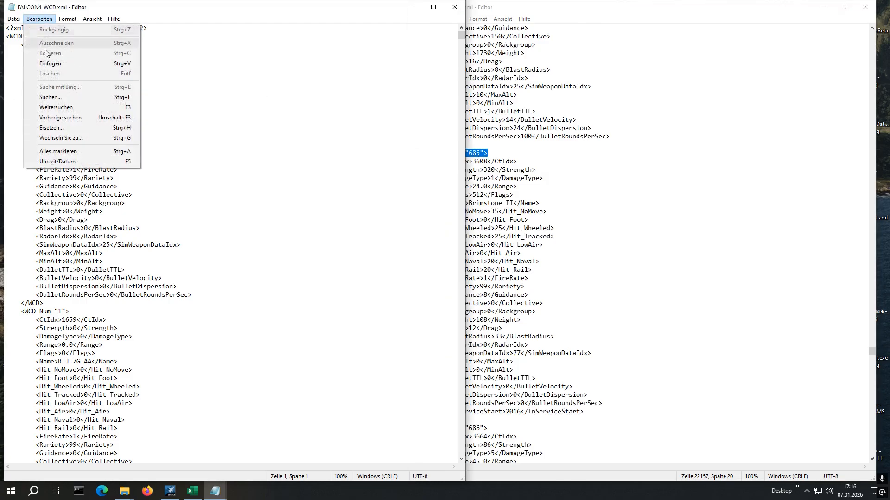
click(44, 92)
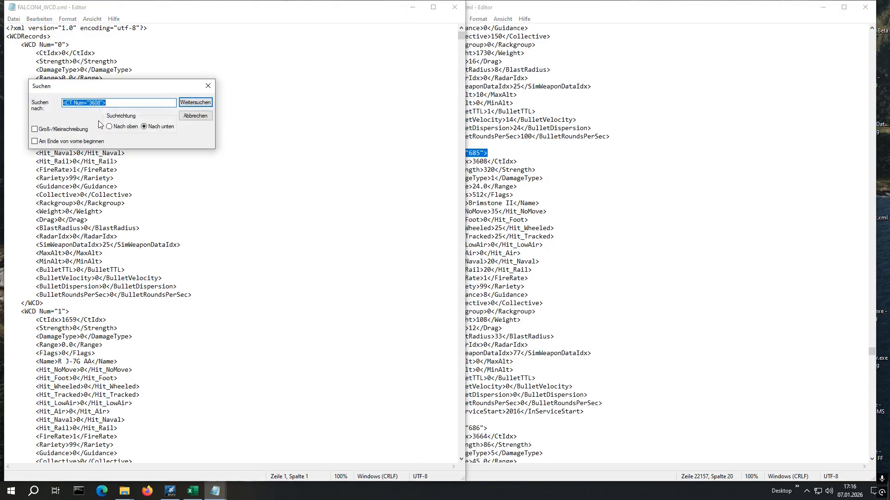
key(ctrl+v)
text(6)
key(Return)
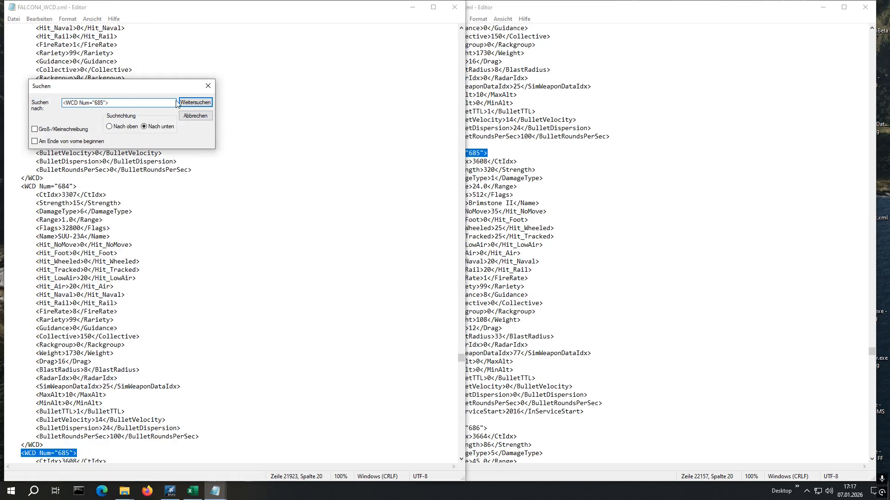
click(195, 117)
scroll(170, 173, down, 11)
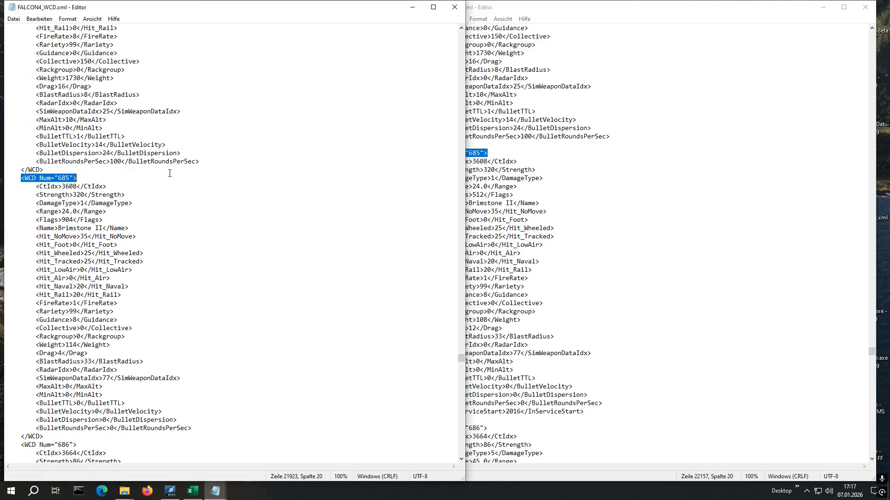
Step: Replace DELTA's WCD record 685 contents, CtIdx through InServiceStart, with RETRO's record 685 lines from CtIdx through BulletRoundsPerSec
click(195, 428)
drag(39, 357, 6, 186)
key(ctrl+c)
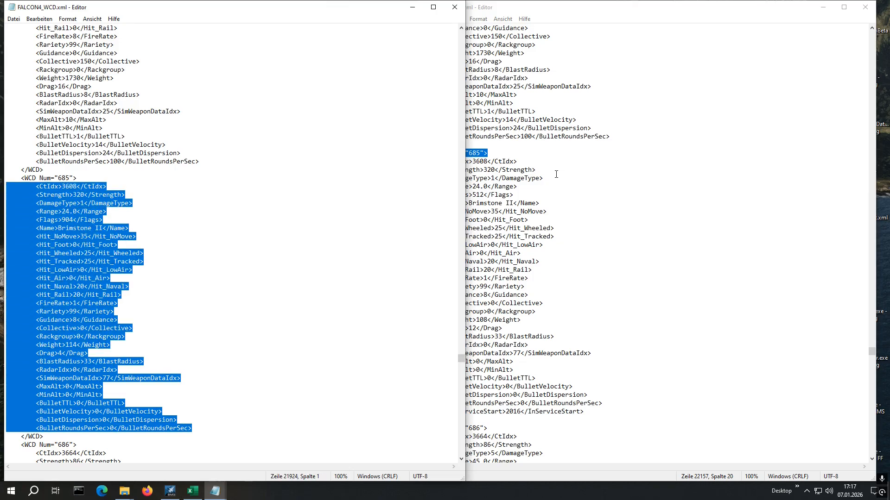
click(654, 240)
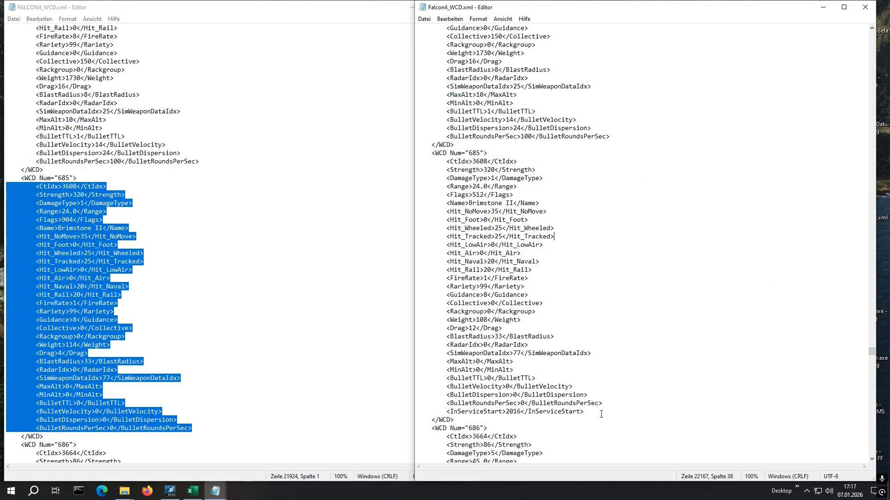
drag(603, 414, 358, 162)
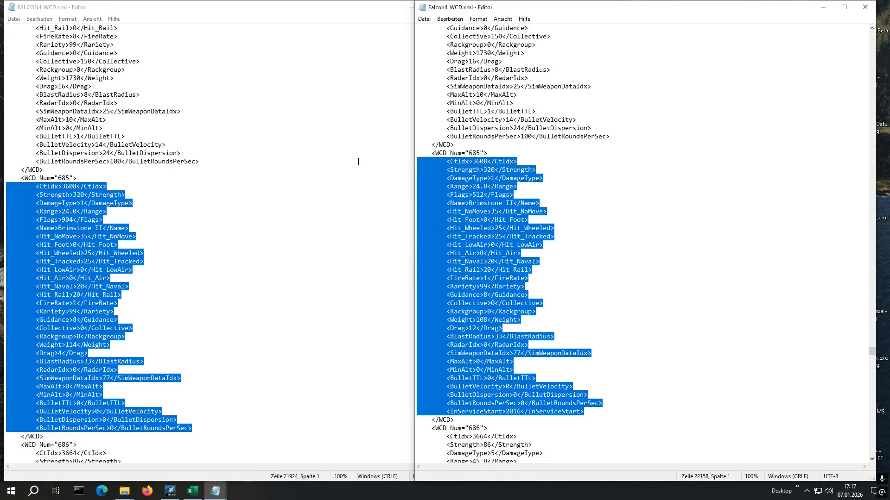
key(ctrl+v)
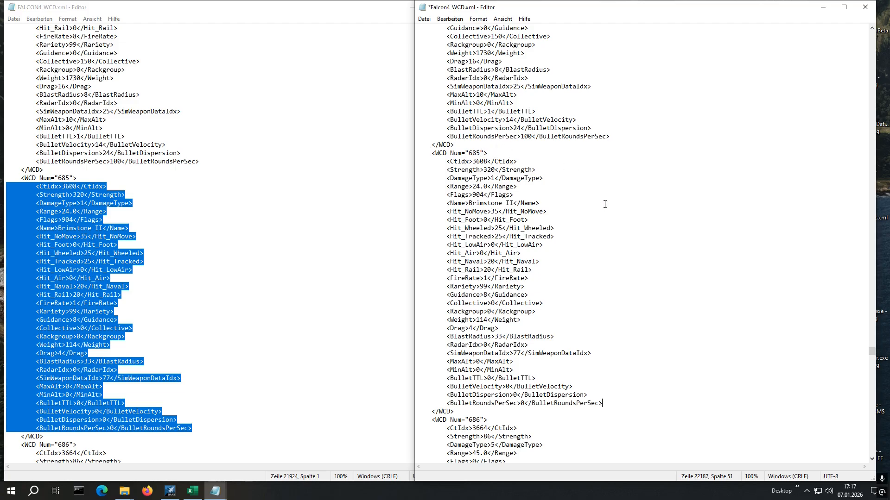
Step: Save DELTA's Falcon4_WCD.xml and close both WCD files
click(494, 253)
click(424, 19)
click(441, 60)
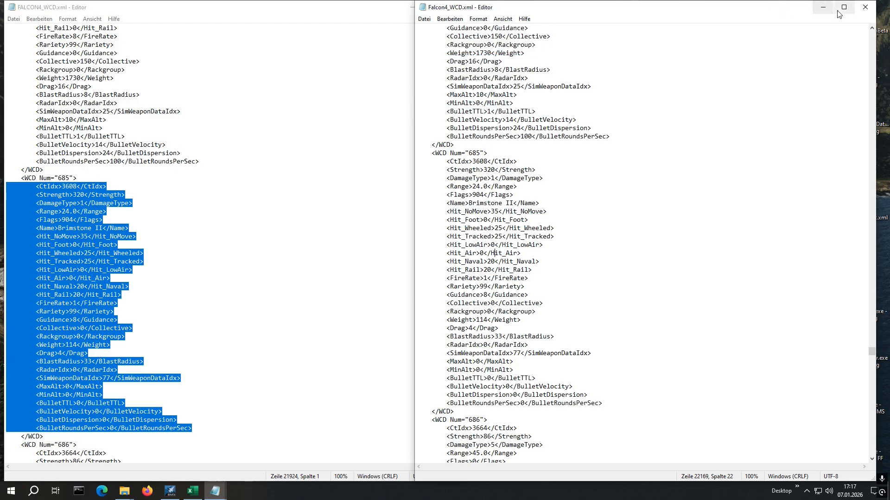
click(868, 9)
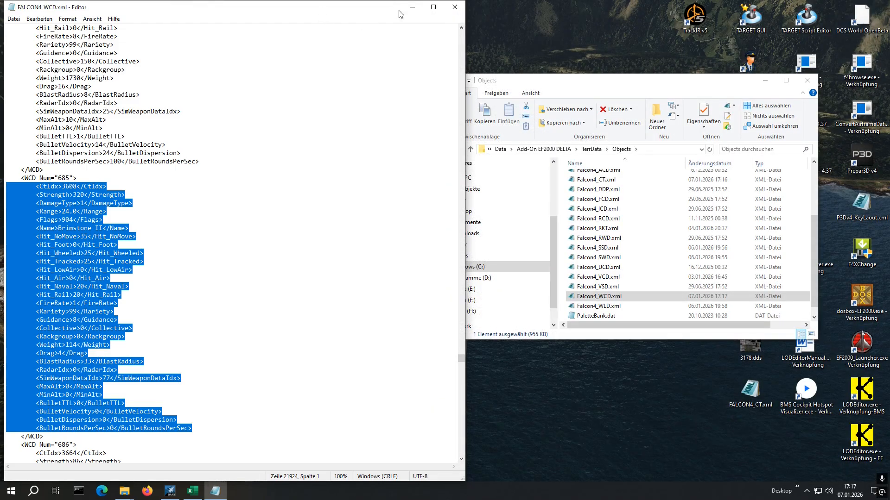
key(alt+F4)
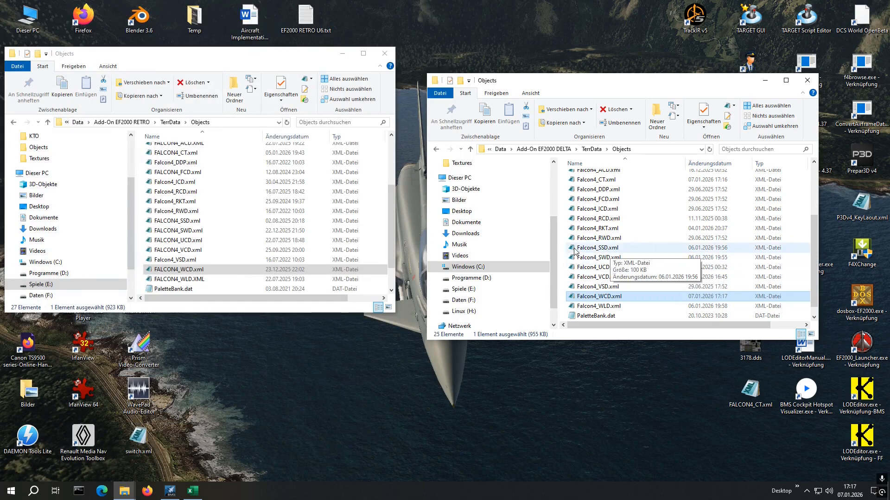
Step: Open DELTA's Falcon4_SWD.xml for editing and place its window at full height on the right half of the screen
right_click(584, 260)
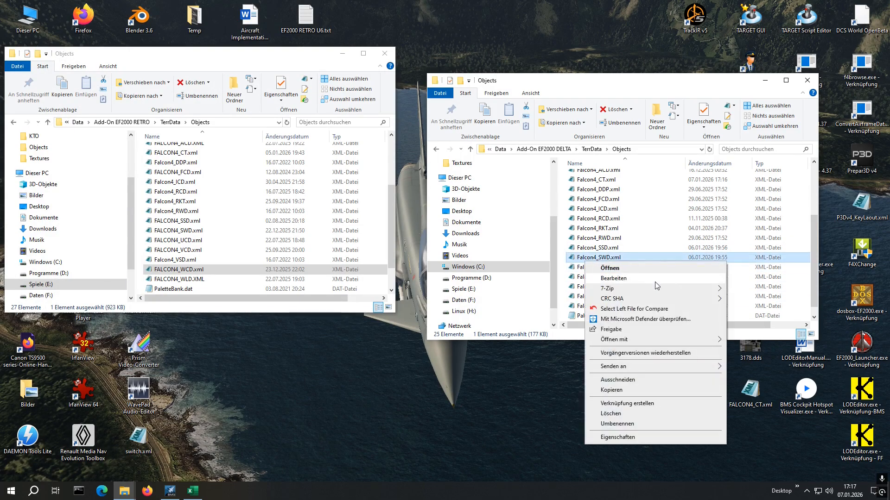
click(656, 280)
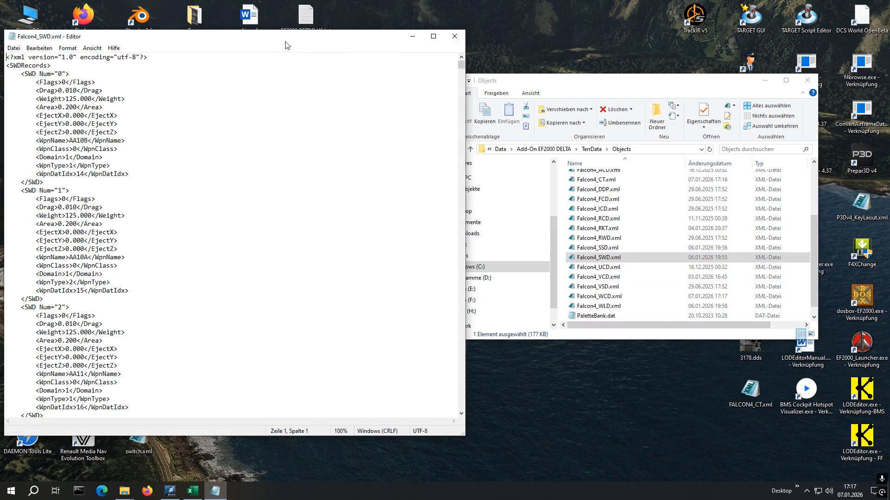
drag(284, 42, 651, 2)
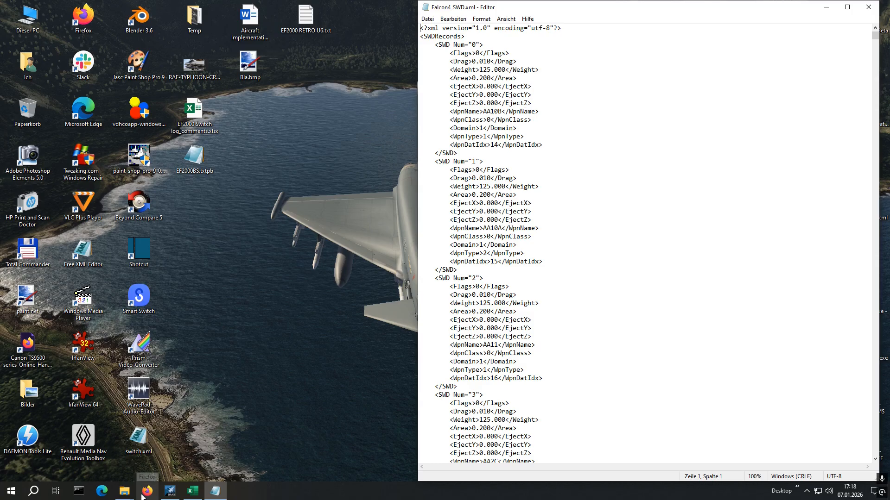
mouse_move(129, 496)
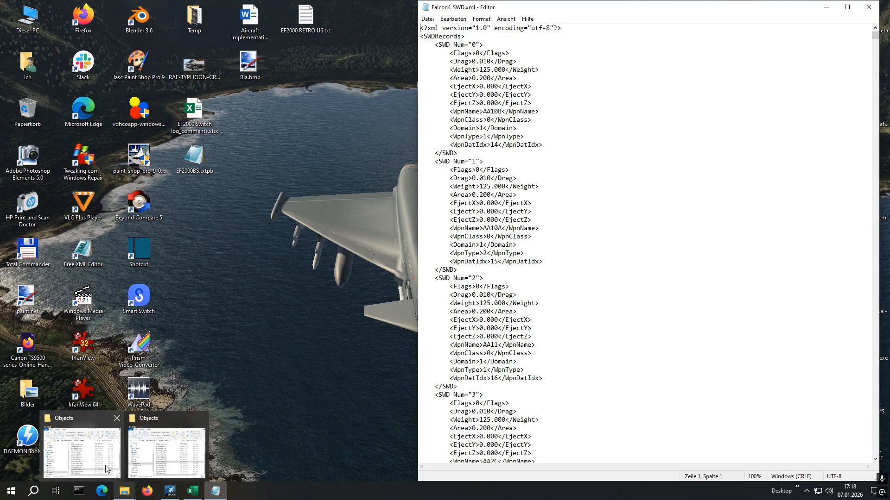
click(85, 457)
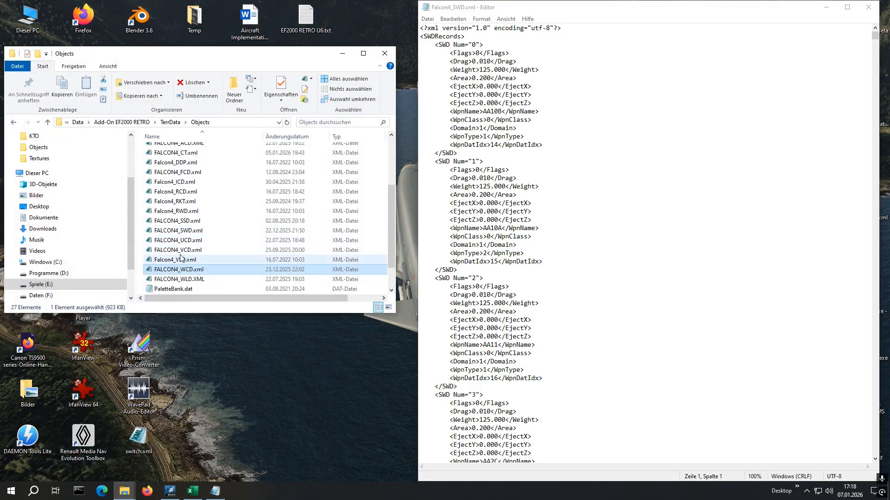
right_click(188, 232)
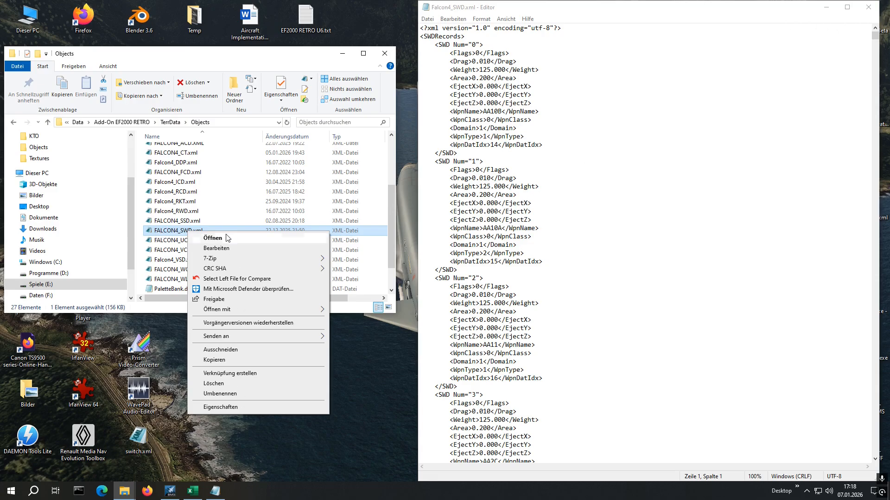
click(178, 232)
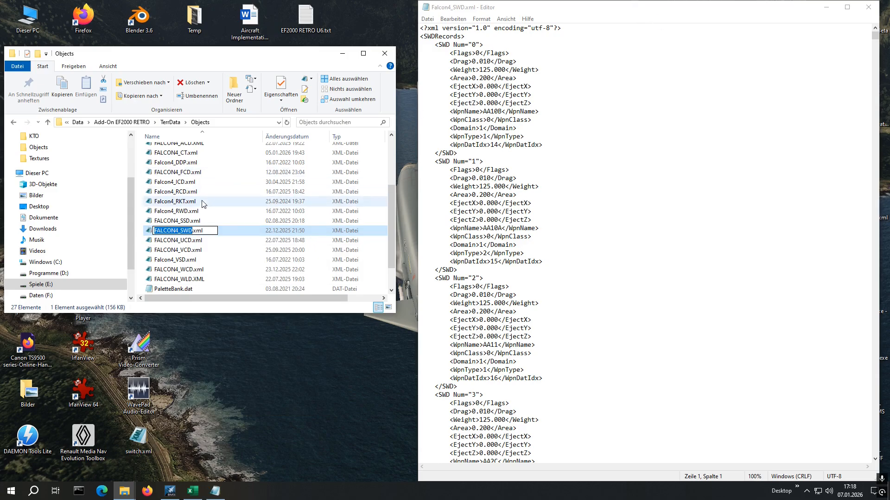
click(194, 202)
Step: Close the Falcon BMS 4.38 launcher, minimize the SWD file, and bring up the EF2000 RETRO database editor through the Falcon BMS 4.37 launcher
click(171, 493)
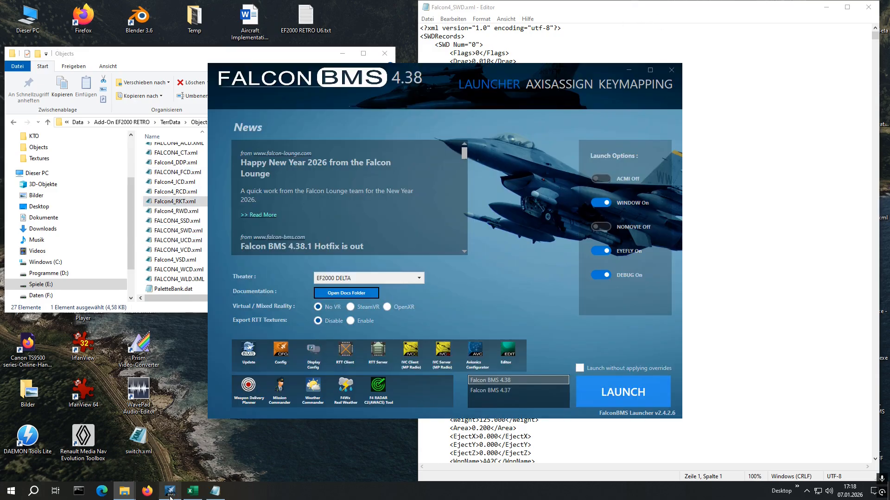
click(672, 70)
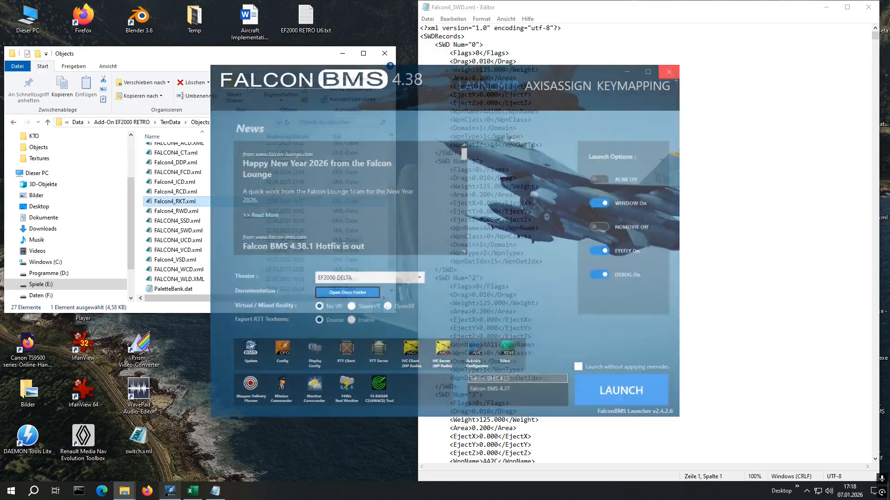
click(826, 7)
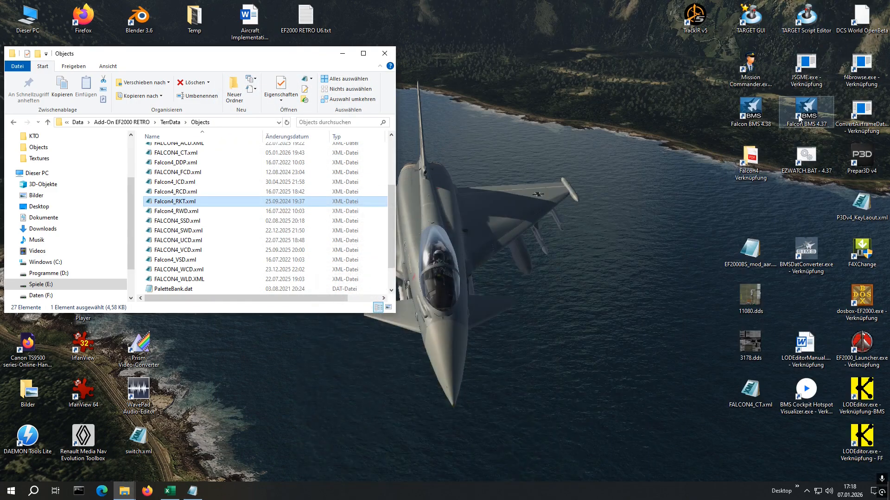
click(805, 110)
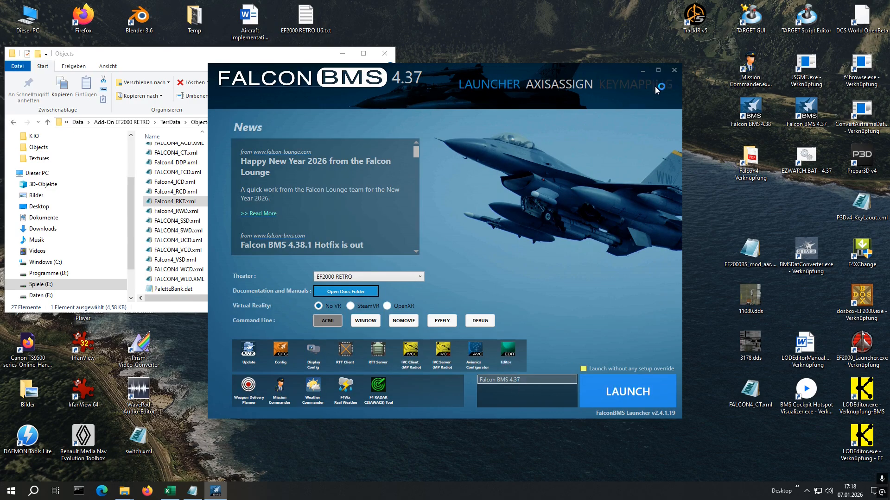
click(643, 71)
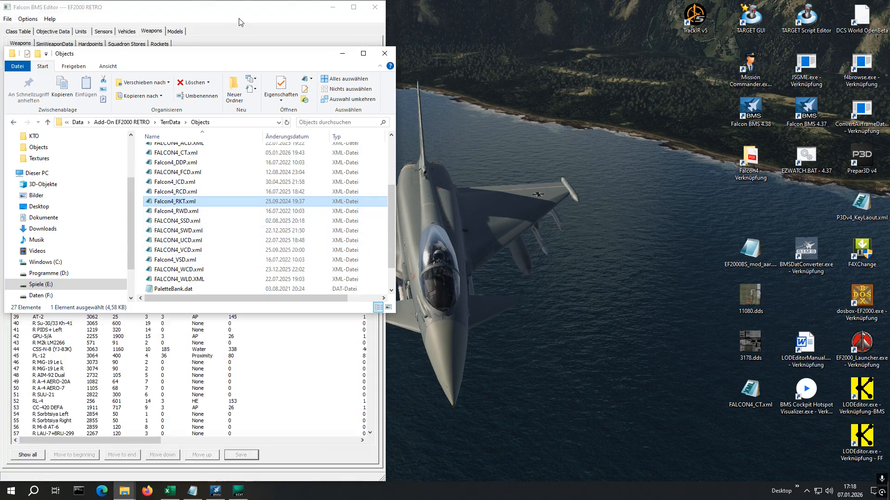
click(240, 22)
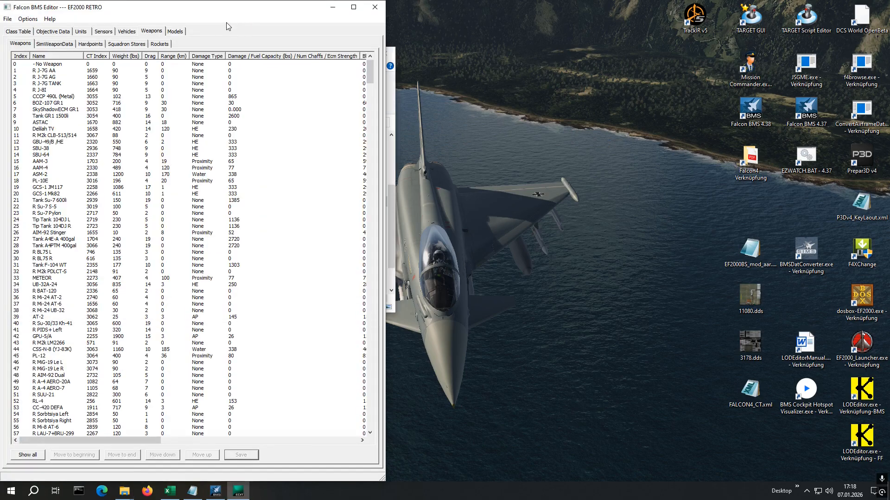
Step: Sort the weapons by name, open Brimstone II, and check its class table data for the linked SimWeapon Data entry
click(48, 56)
scroll(364, 121, down, 10)
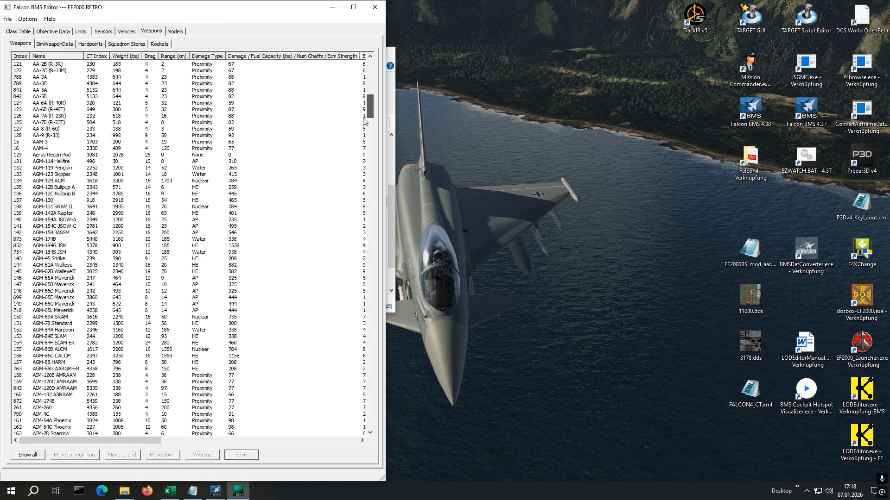
scroll(364, 122, down, 20)
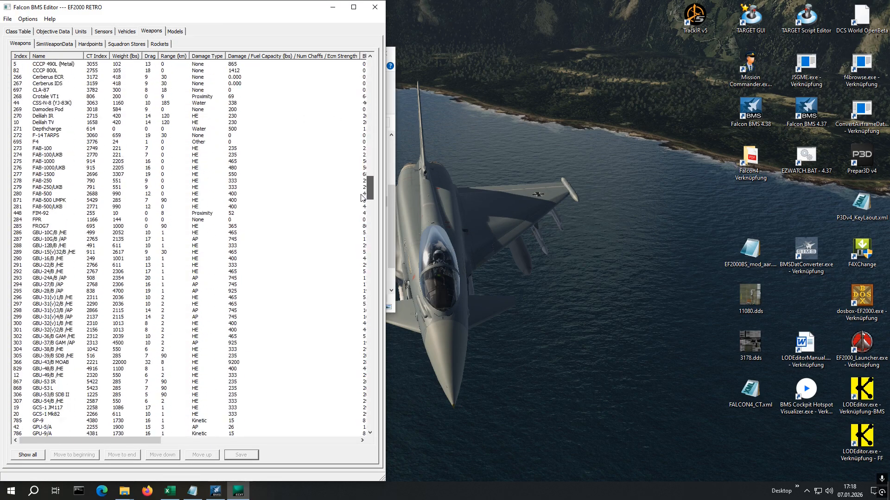
drag(363, 198, 357, 165)
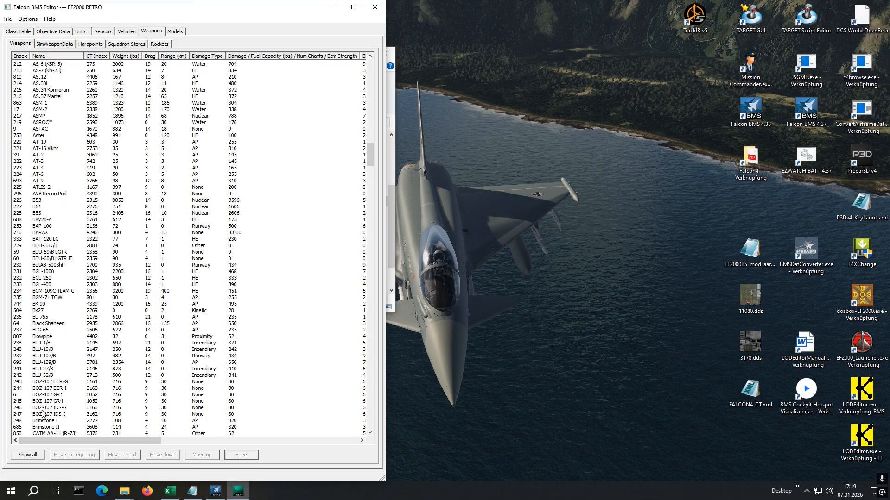
double_click(41, 427)
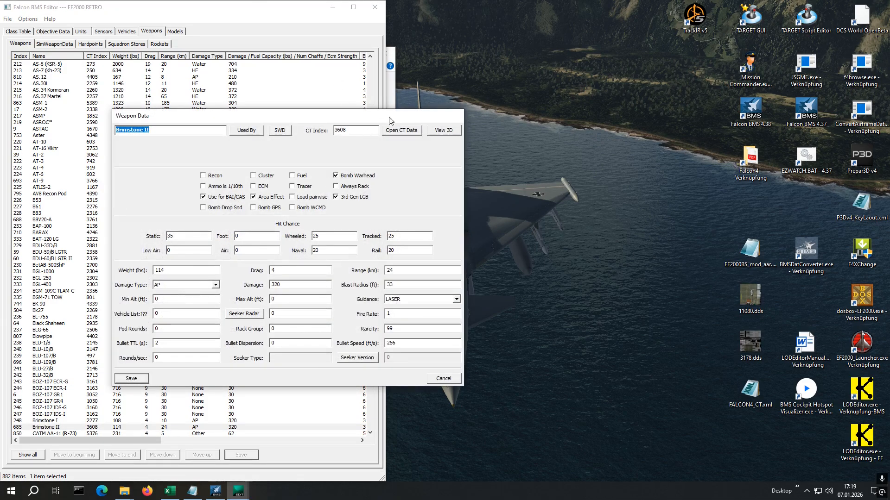
click(391, 133)
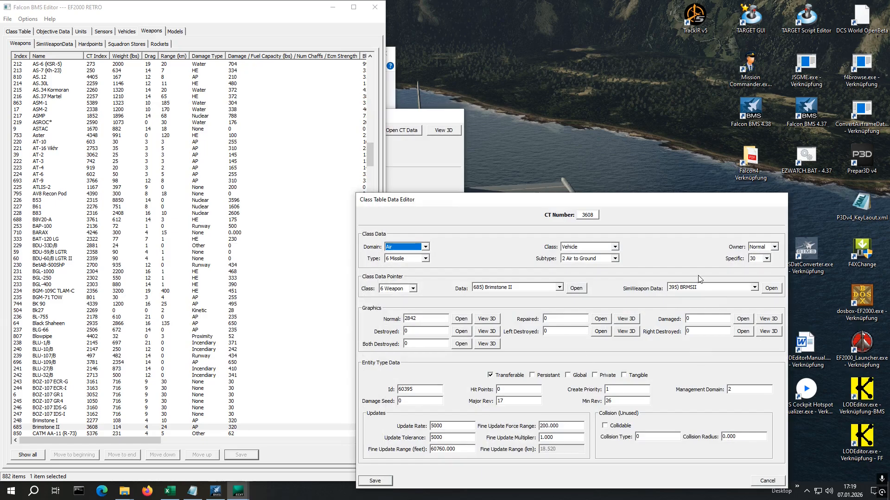
click(767, 481)
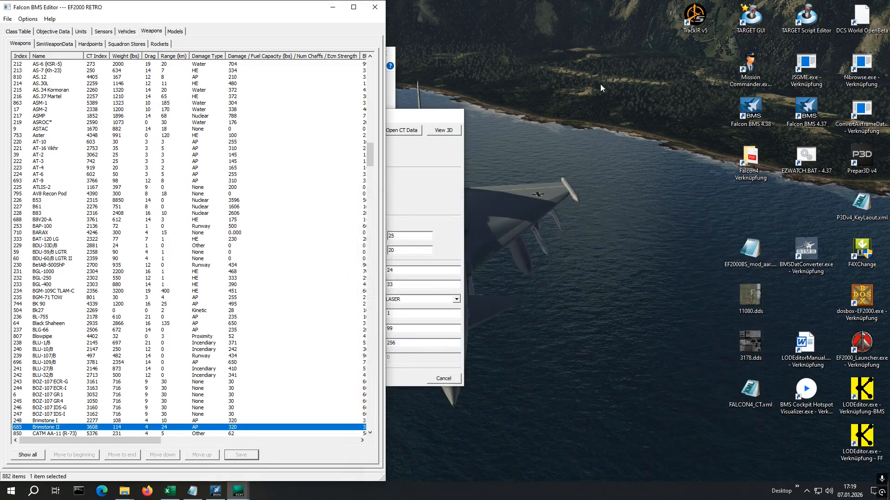
Step: Close the RETRO database editor, open RETRO's FALCON4_SWD.xml for editing, and stretch its window to full height
click(376, 7)
click(453, 379)
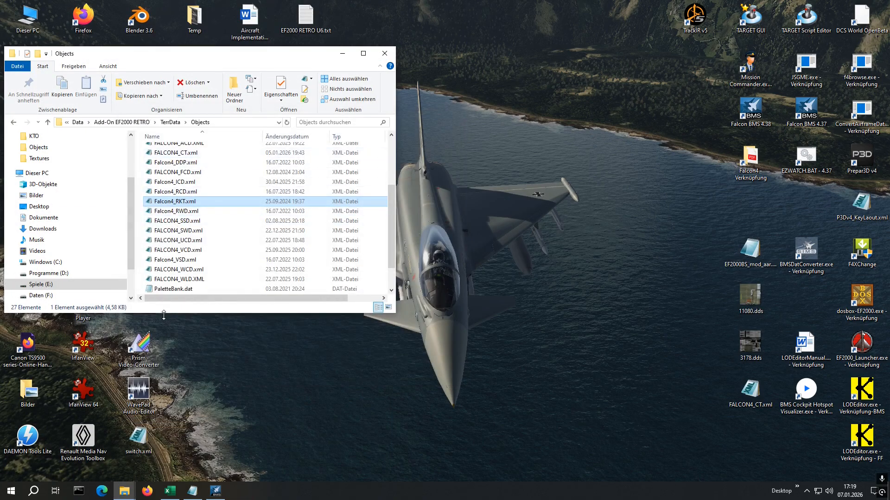
drag(166, 314, 166, 421)
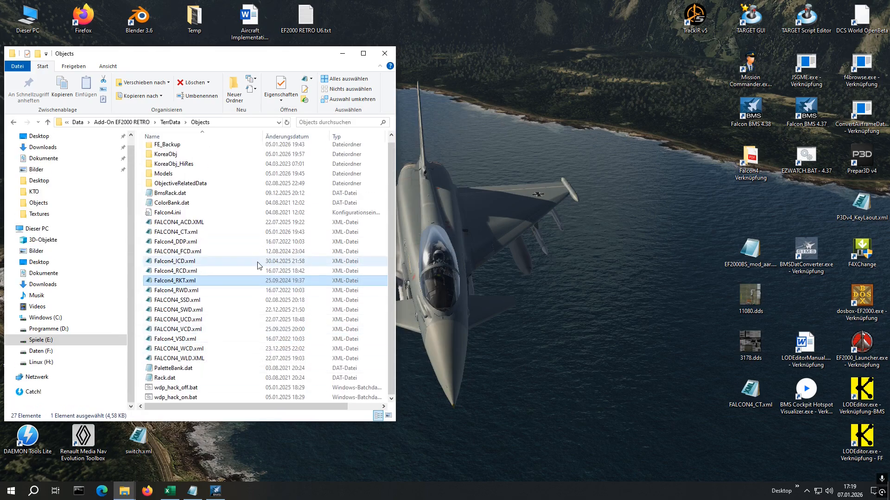
right_click(181, 309)
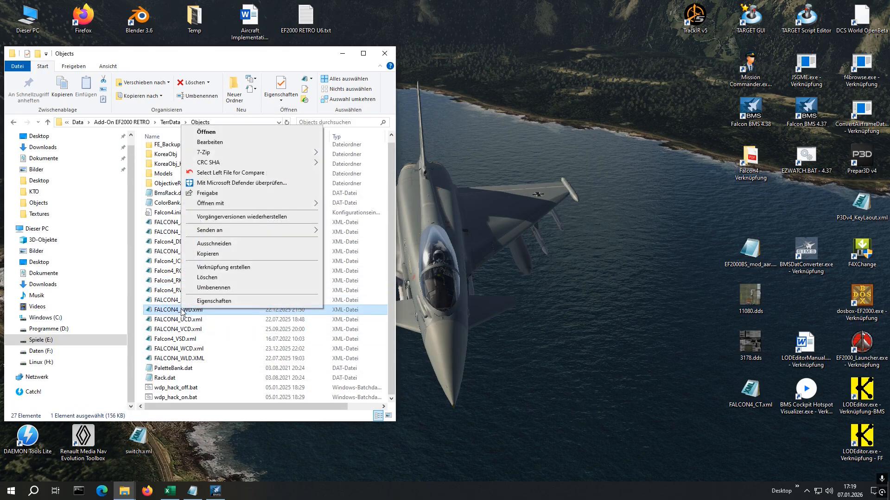
click(212, 141)
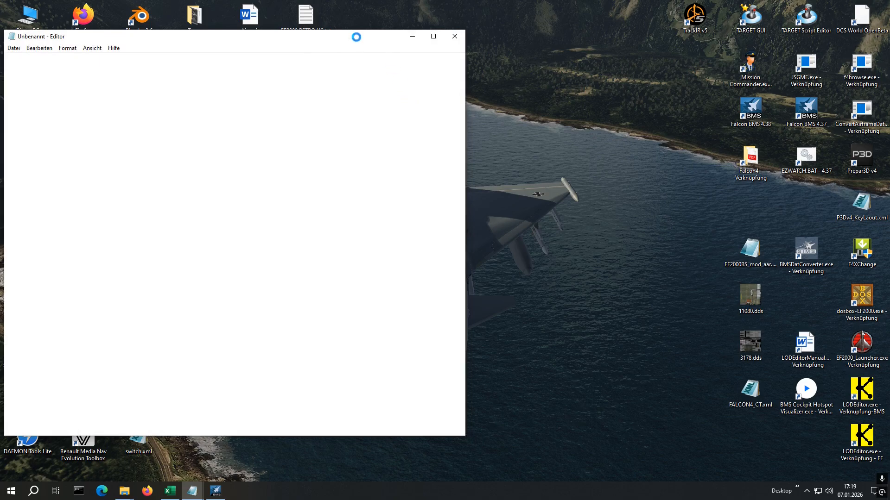
double_click(356, 32)
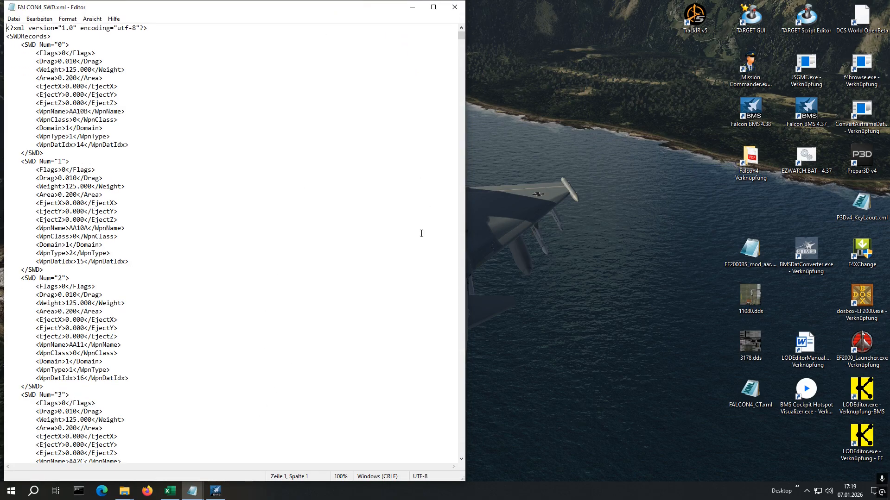
Step: Bring DELTA's Falcon4_SWD.xml back up beside the RETRO file and go to its last SWD record
click(193, 493)
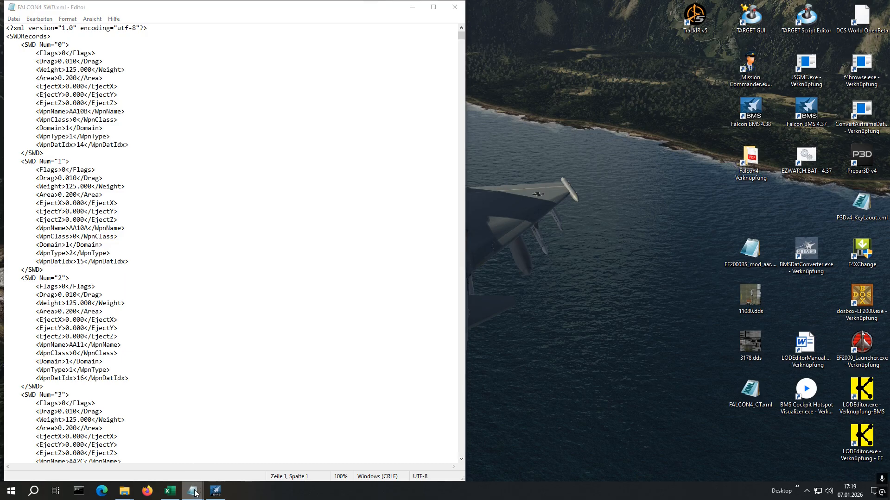
click(195, 492)
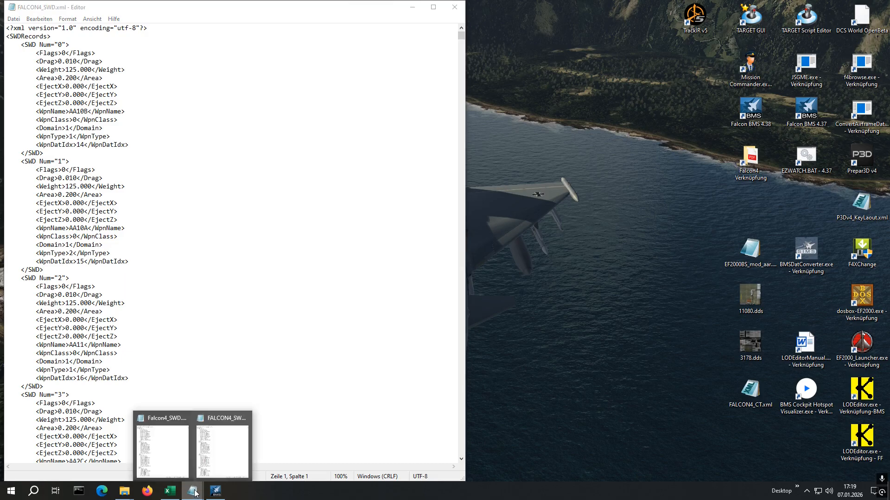
click(194, 493)
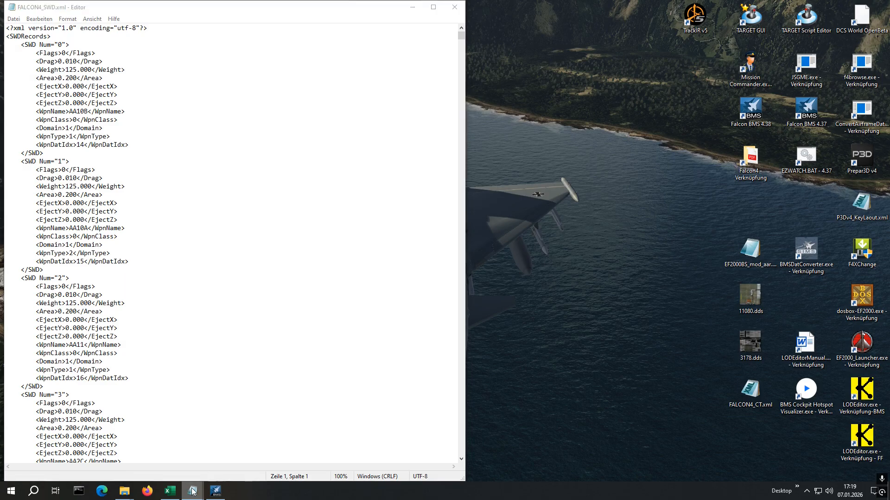
click(193, 494)
click(163, 447)
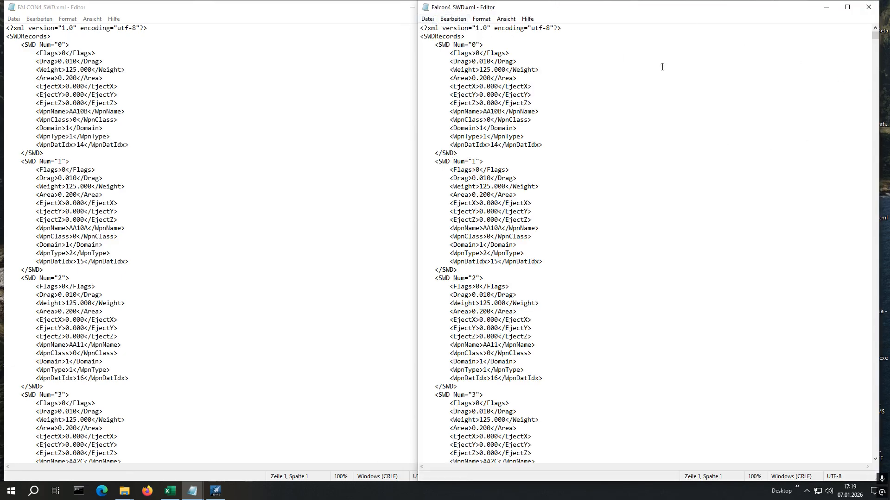
drag(874, 37, 869, 458)
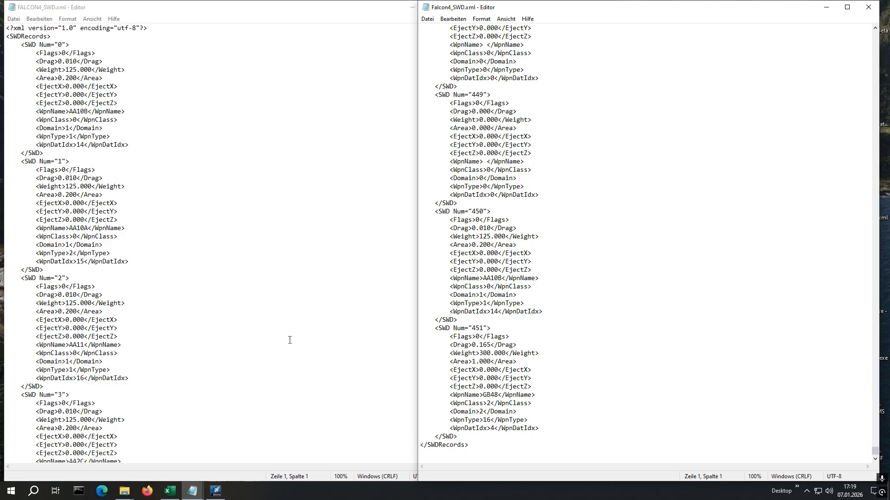
Step: Find the record <SWD Num="395"> in RETRO's FALCON4_SWD.xml and copy the complete BRMSII entry
click(46, 20)
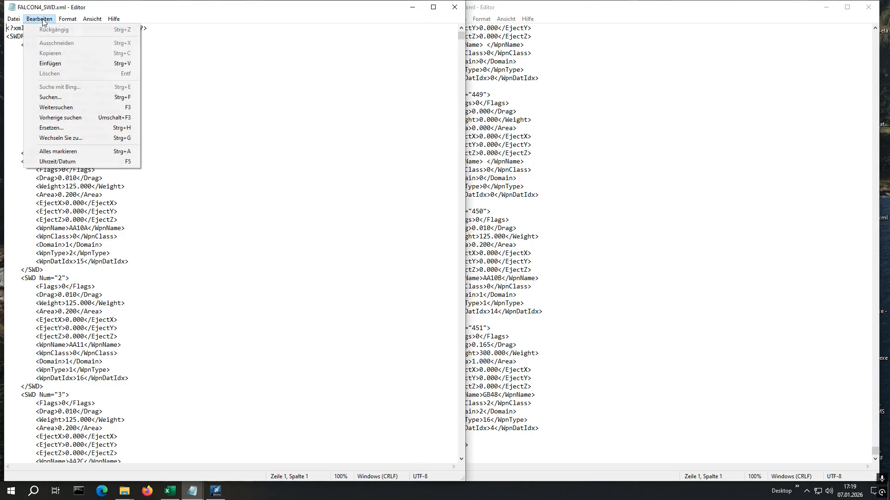
click(71, 97)
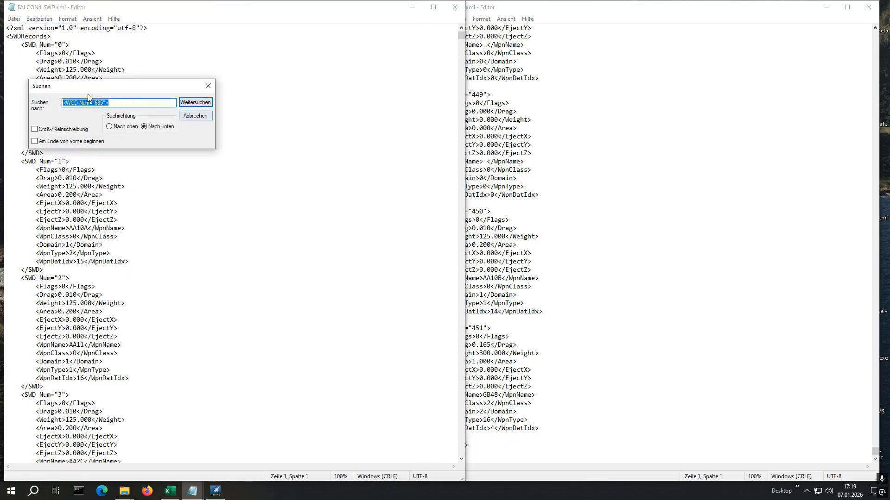
click(65, 102)
key(Delete)
key(Delete)
key(Delete)
text(SWD Num="395)
key(Return)
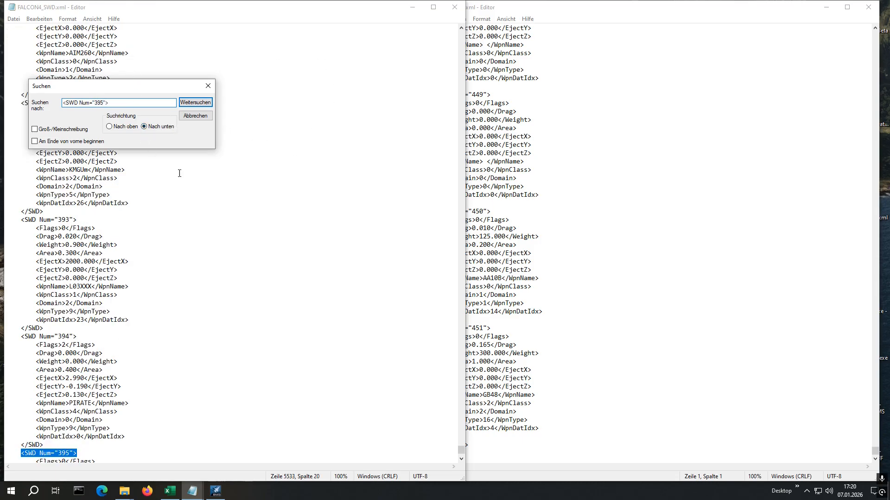
click(196, 116)
scroll(165, 213, down, 5)
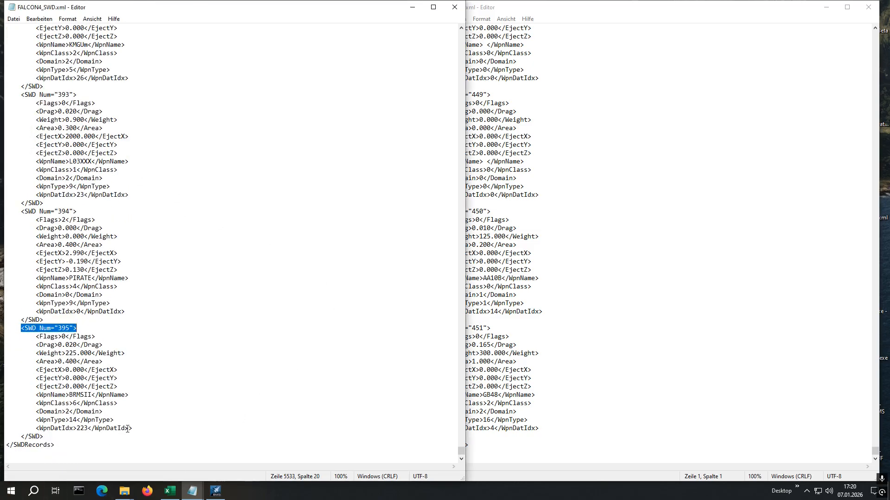
drag(42, 438, 2, 330)
key(ctrl+c)
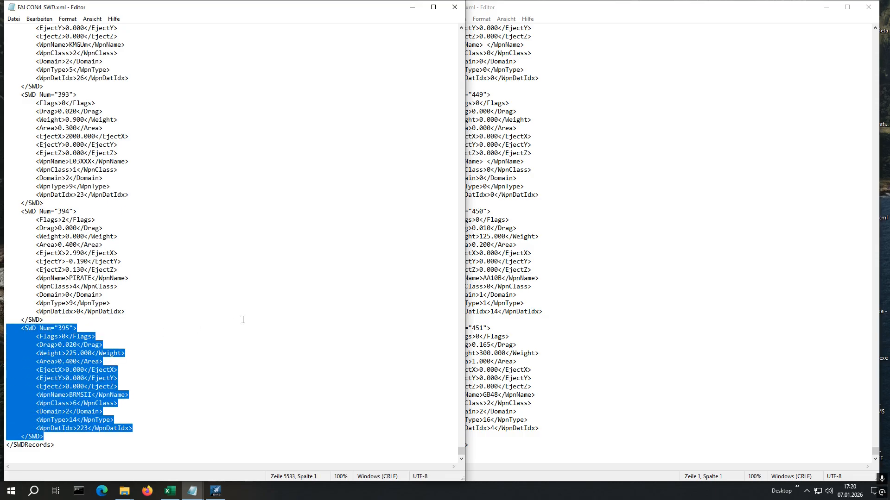
Step: Paste the copied BRMSII record after record 451 in DELTA's Falcon4_SWD.xml and renumber it as SWD Num 452
click(614, 393)
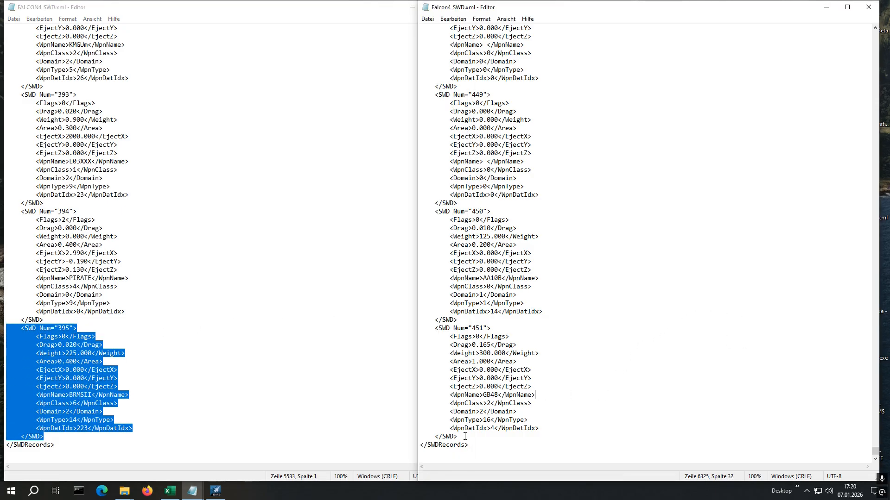
click(466, 437)
key(Return)
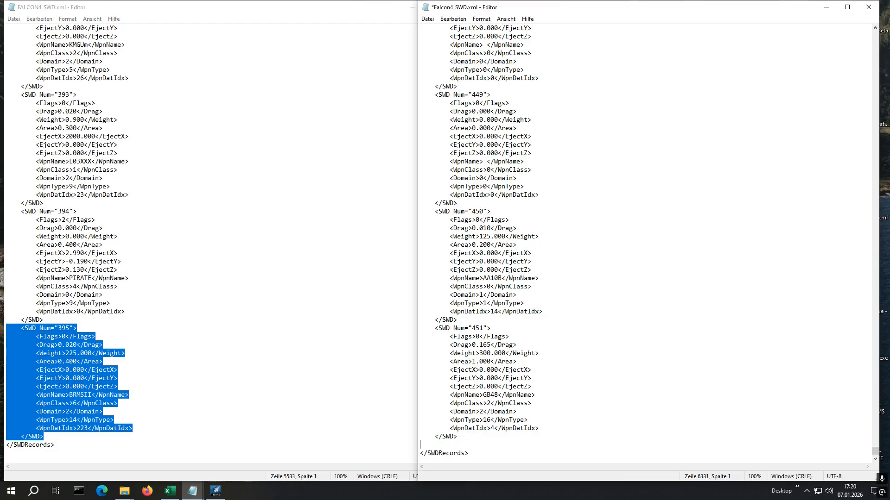
key(ctrl+v)
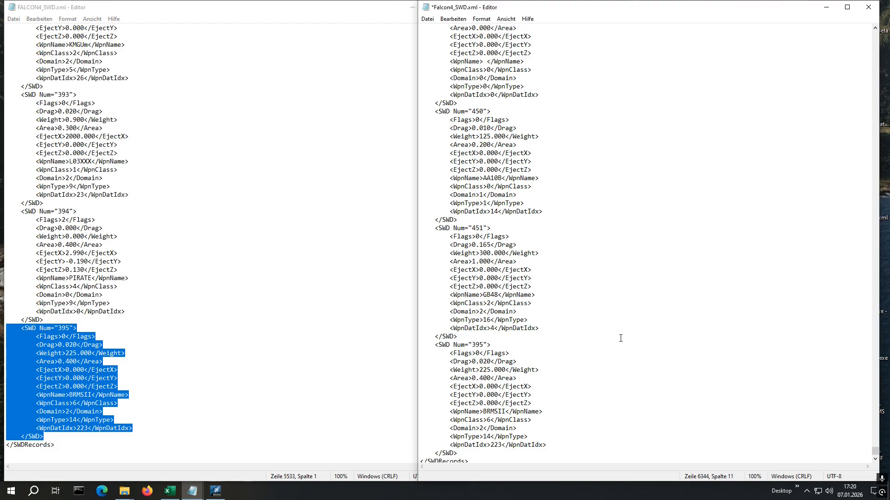
drag(472, 345, 483, 346)
text(452)
Step: Save DELTA's Falcon4_SWD.xml and close both SWD files
click(428, 20)
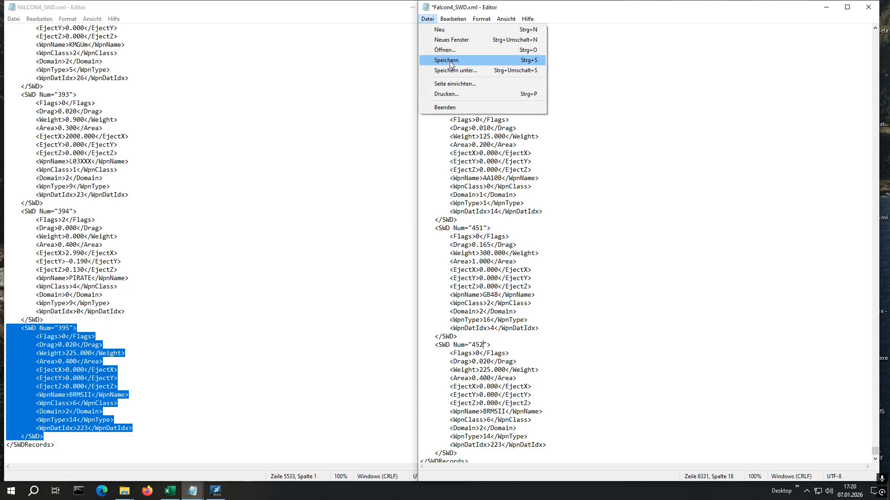
click(449, 62)
click(877, 7)
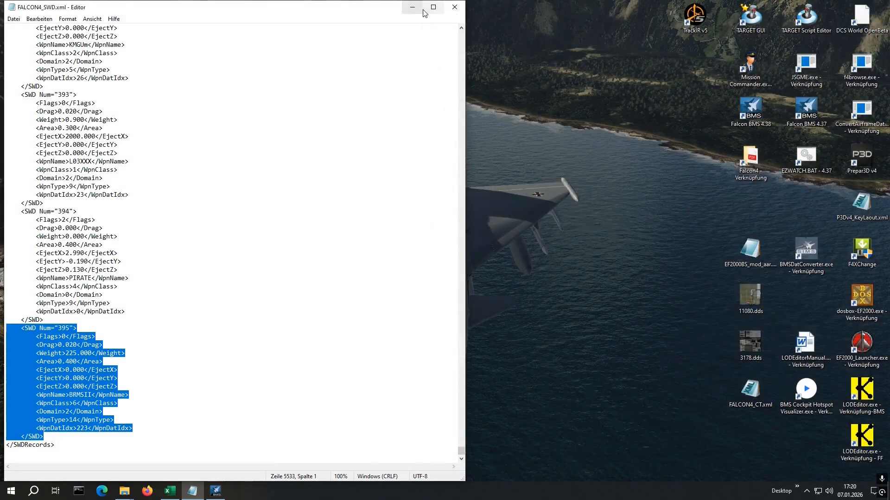
click(454, 7)
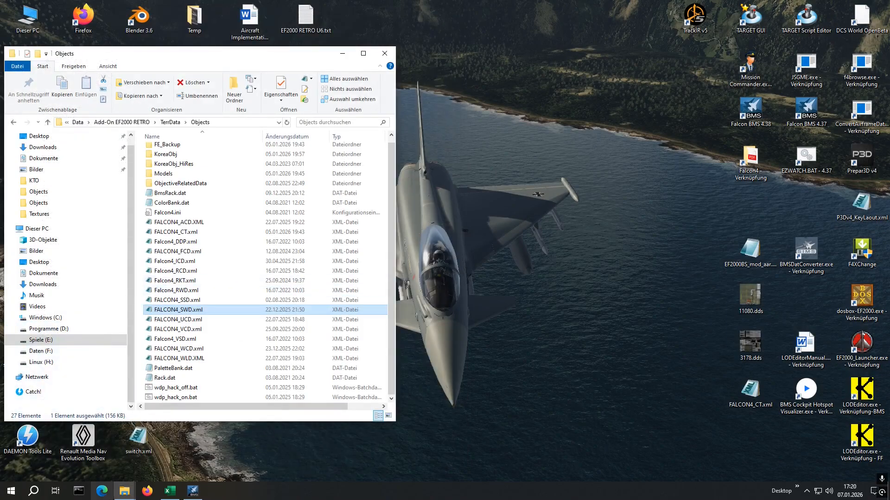
Step: Bring up the EF2000 DELTA Objects folder and open its Falcon4_CT.xml for editing
click(130, 494)
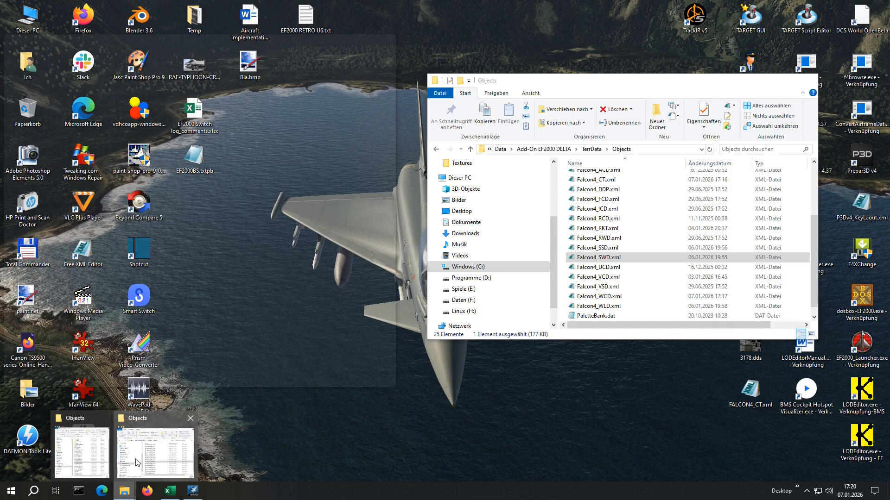
click(136, 463)
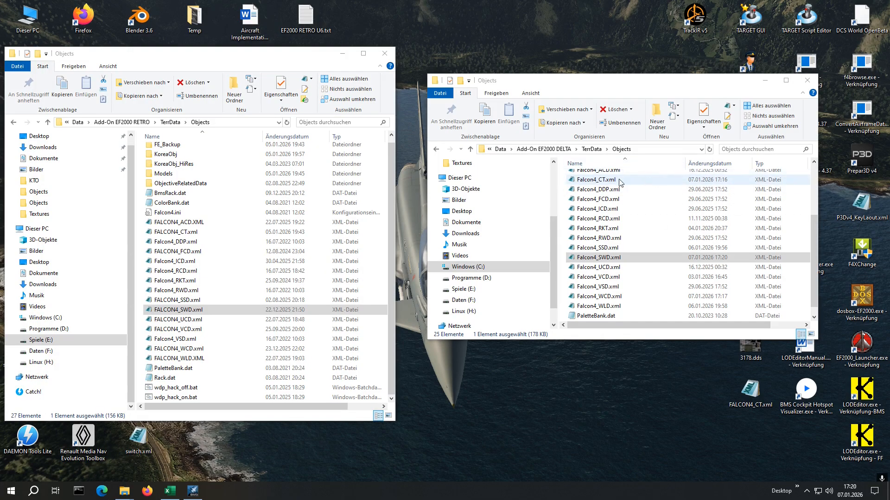
right_click(604, 183)
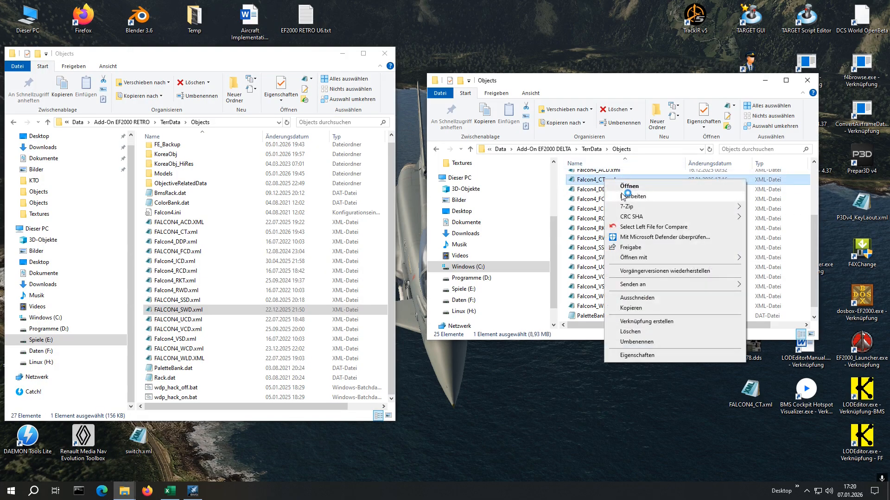
click(620, 195)
Step: Find CT record 3608 in DELTA's Falcon4_CT.xml and set its MoverDefinitionData to 452
click(453, 93)
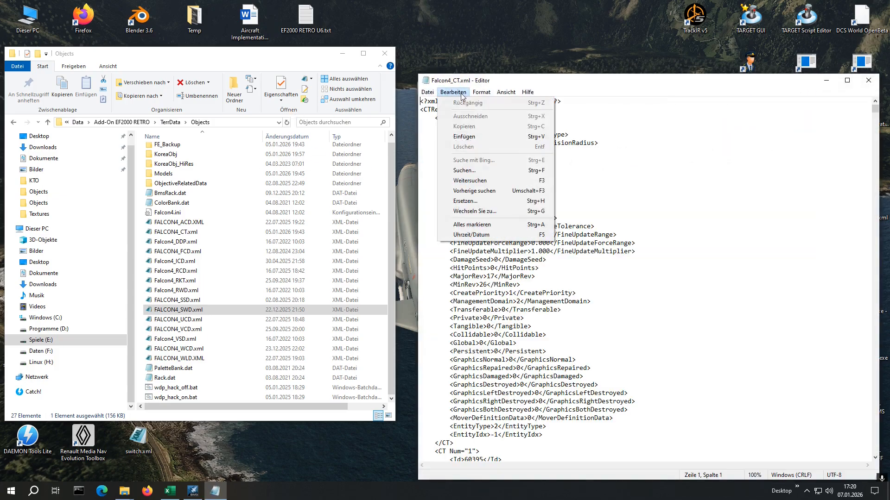
click(467, 170)
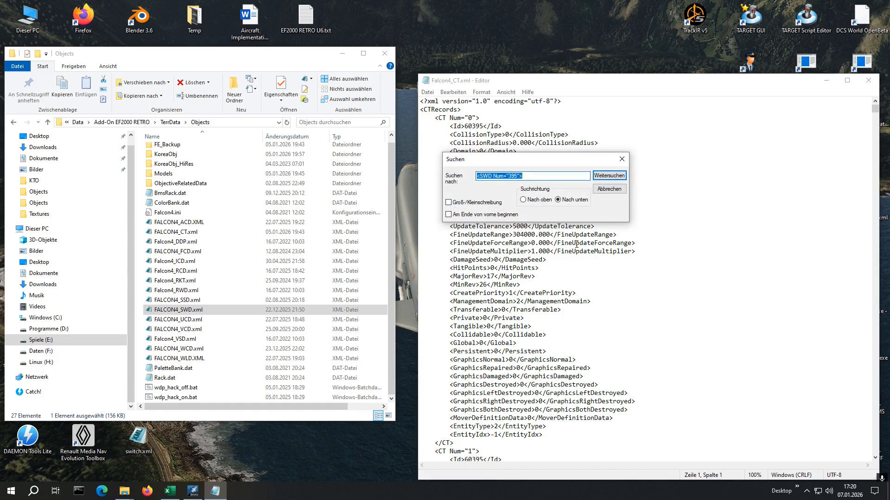
click(492, 176)
key(BackSpace)
key(BackSpace)
key(BackSpace)
key(BackSpace)
text(ct)
double_click(502, 176)
text(3608)
key(Return)
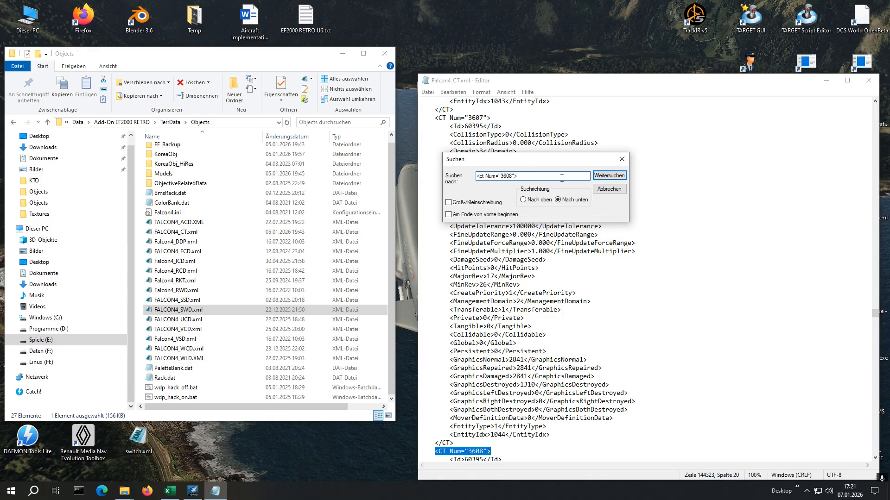
click(615, 193)
scroll(584, 234, down, 9)
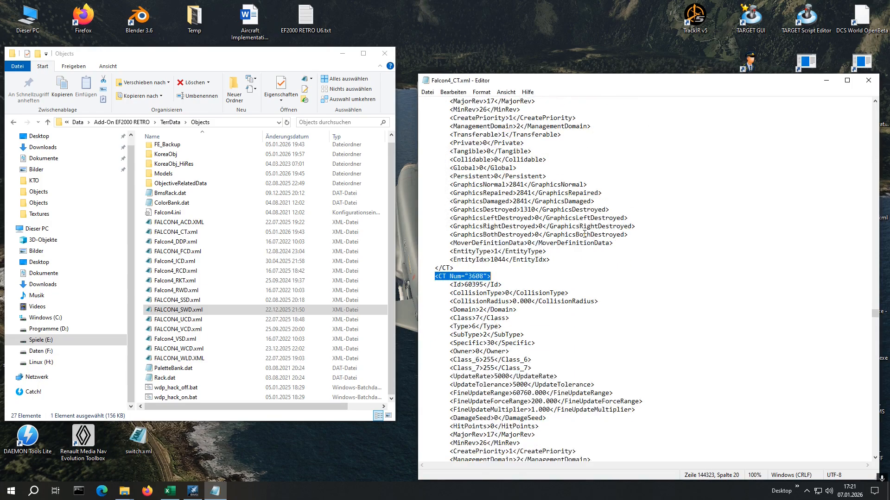
scroll(583, 234, down, 3)
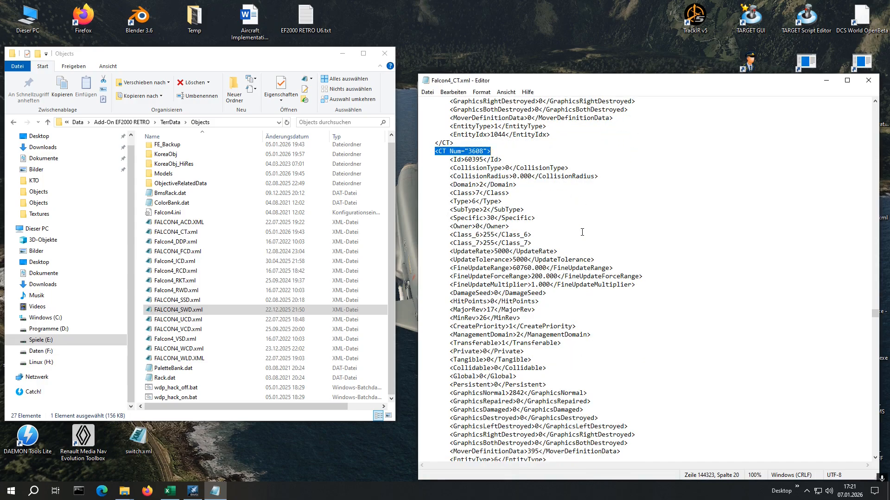
scroll(582, 232, down, 3)
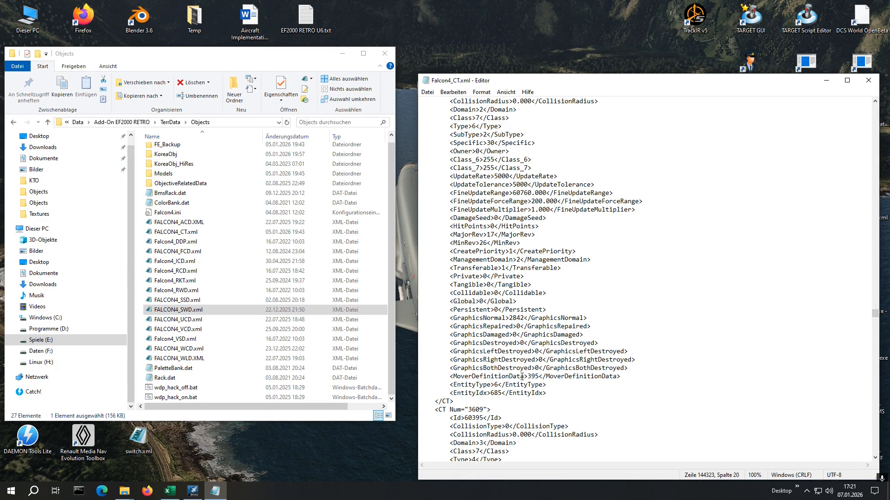
drag(528, 377, 539, 376)
text(452)
Step: Save and close DELTA's Falcon4_CT.xml and minimize the DELTA Objects folder
click(427, 92)
click(458, 133)
click(866, 80)
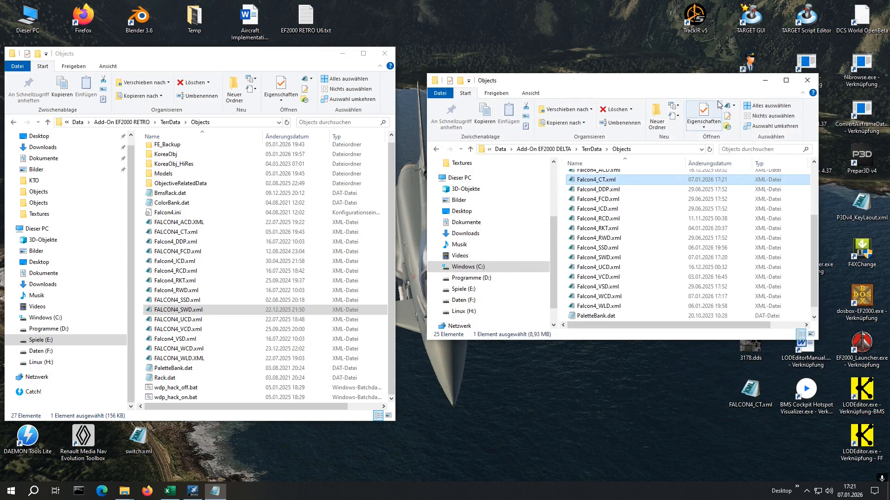
click(765, 80)
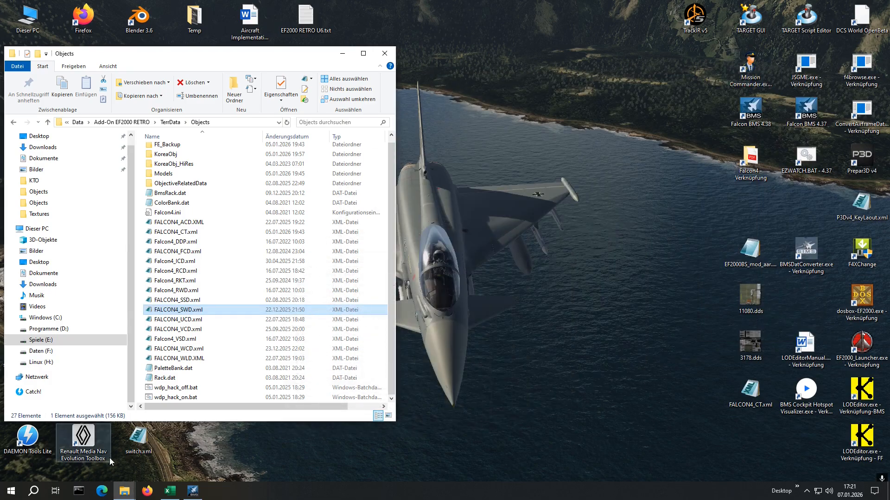
Step: Close the Falcon BMS 4.37 launcher, start the Falcon BMS 4.38 launcher, and move its window aside
click(193, 491)
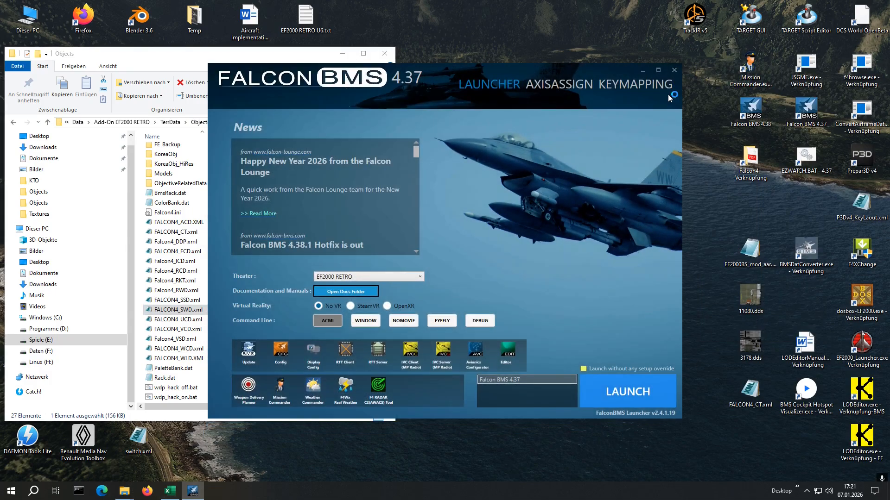
click(675, 71)
click(742, 105)
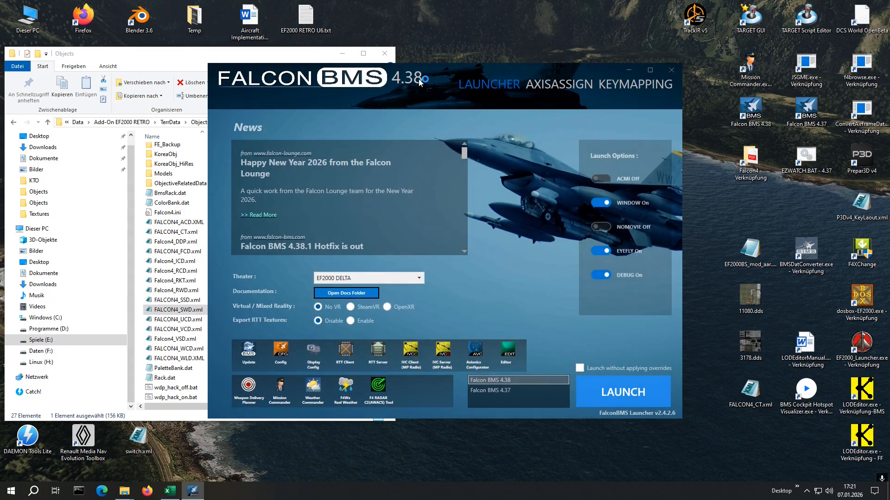
drag(418, 77, 585, 58)
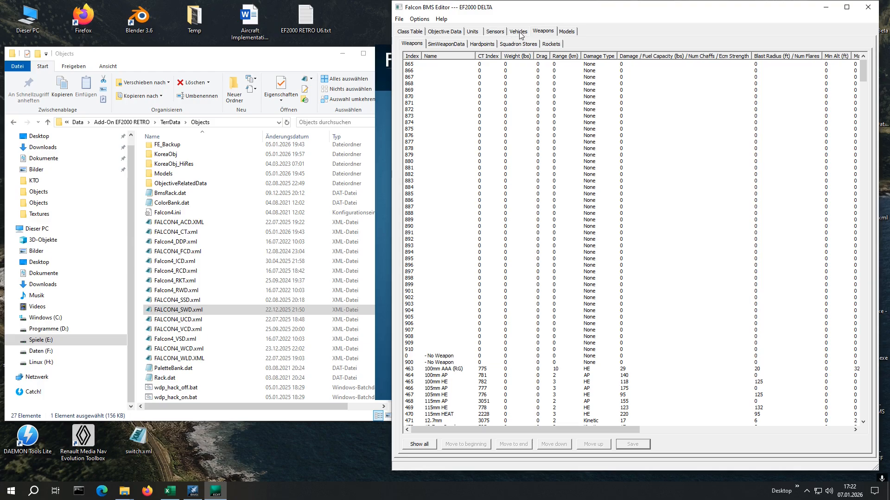
Step: Find Brimstone II in DELTA's weapons list and open its weapon data record
scroll(470, 183, down, 17)
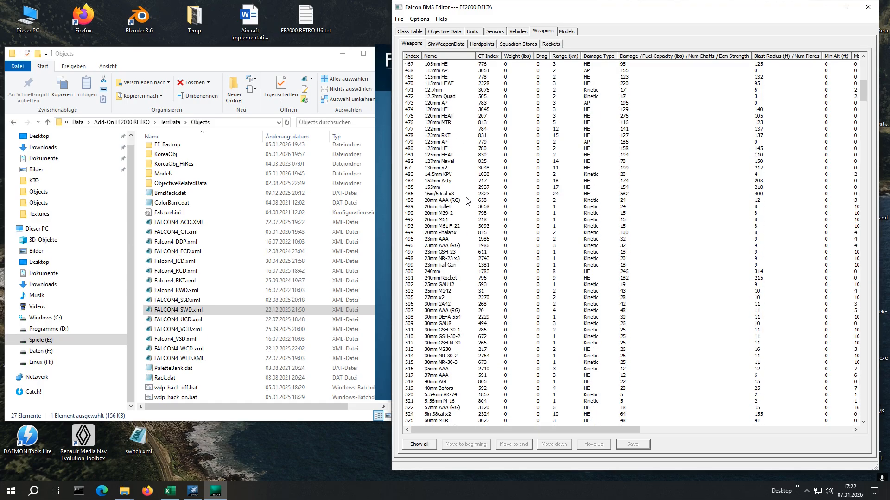
scroll(459, 125, up, 6)
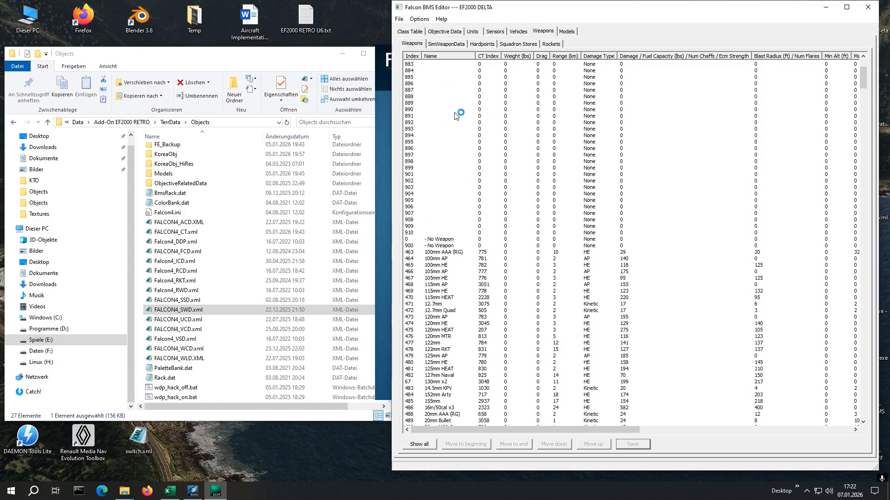
scroll(457, 116, down, 5)
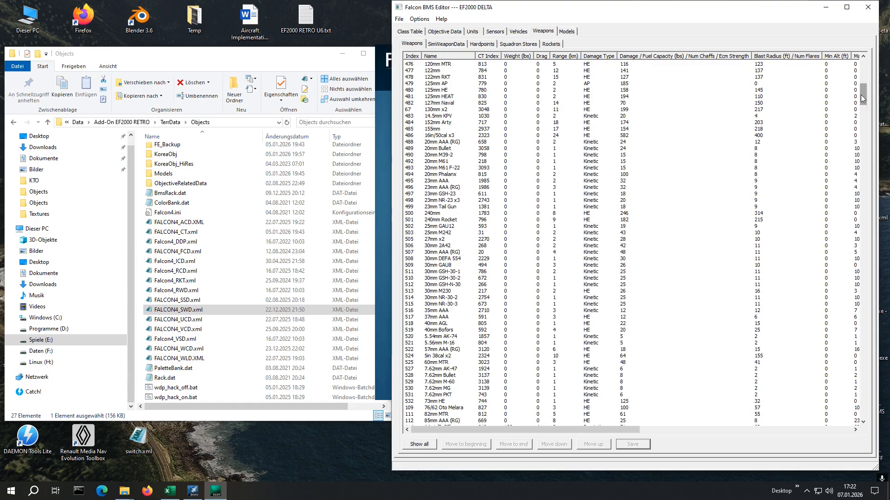
drag(861, 95, 853, 146)
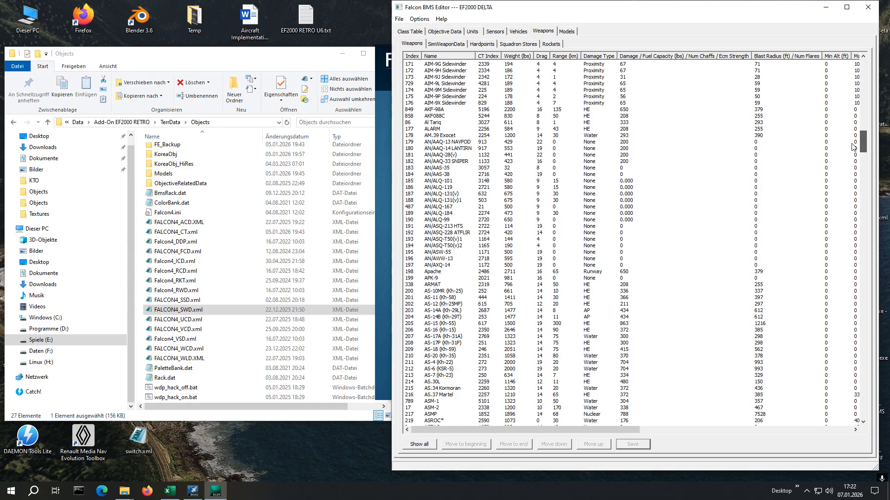
drag(853, 146, 844, 178)
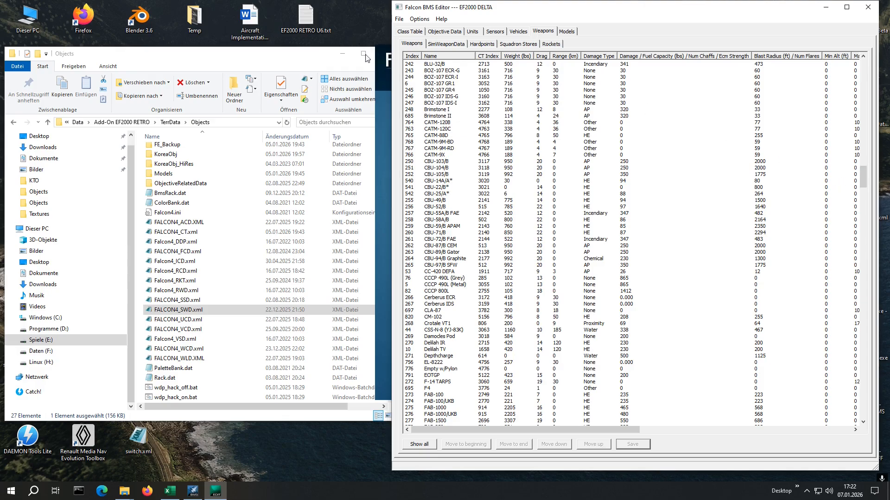
click(433, 123)
click(437, 116)
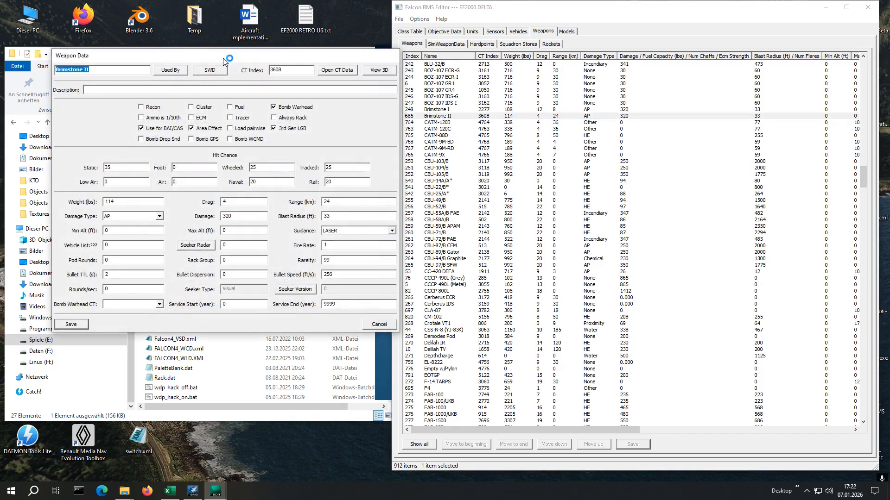
Step: Open the SWD record linked to Brimstone II and place both record windows over the editor
drag(224, 57, 614, 66)
click(600, 74)
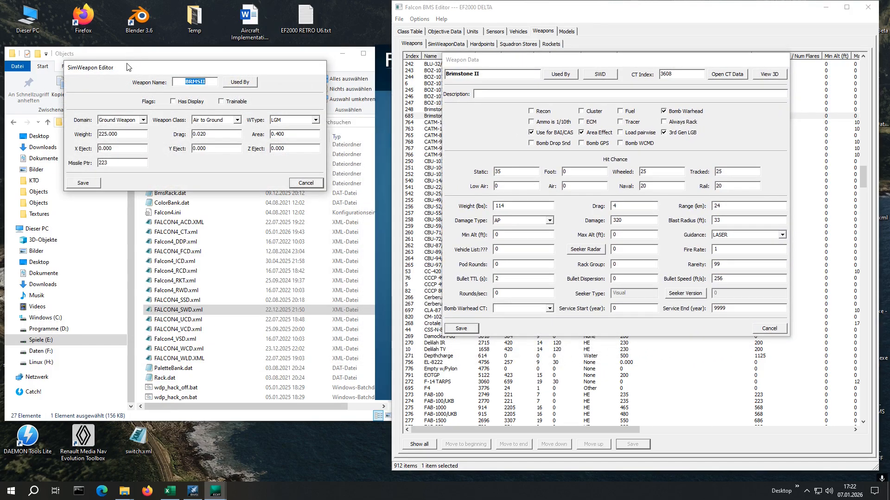
drag(129, 68, 556, 123)
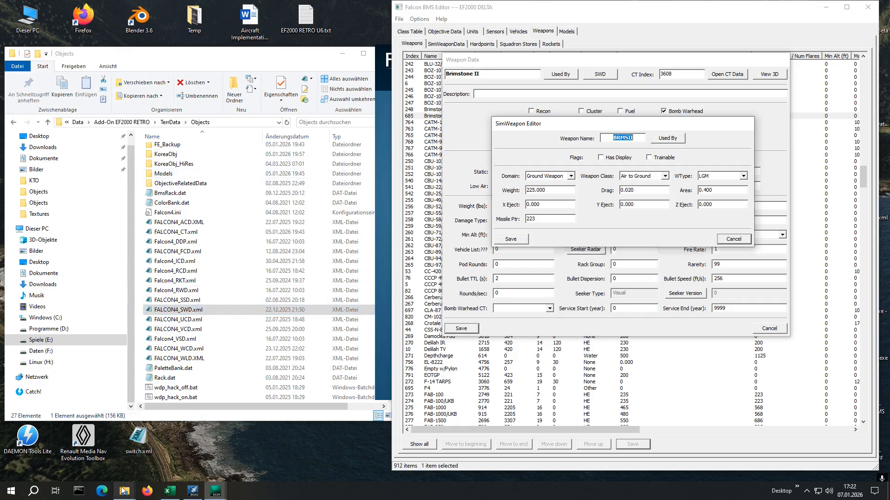
Step: Bring up the EF2000 DELTA Objects folder and browse the EF2000 RETRO folder window to Sim\Misdata
mouse_move(122, 489)
click(101, 470)
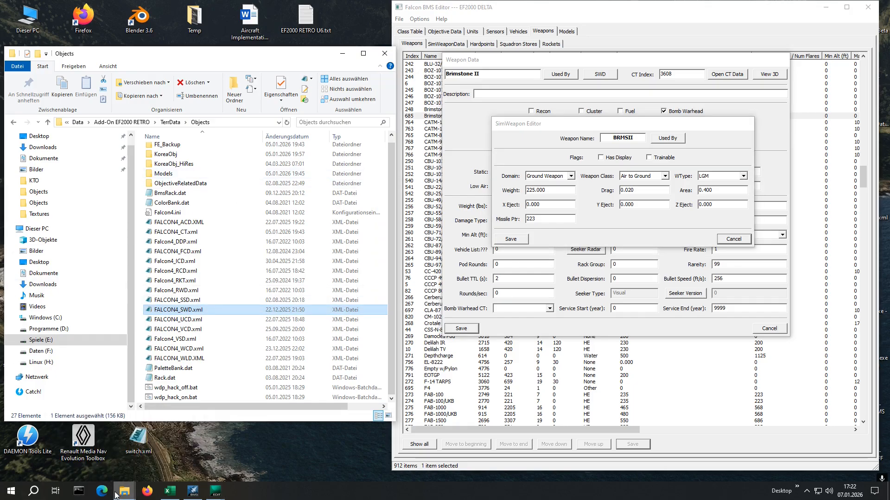
click(153, 465)
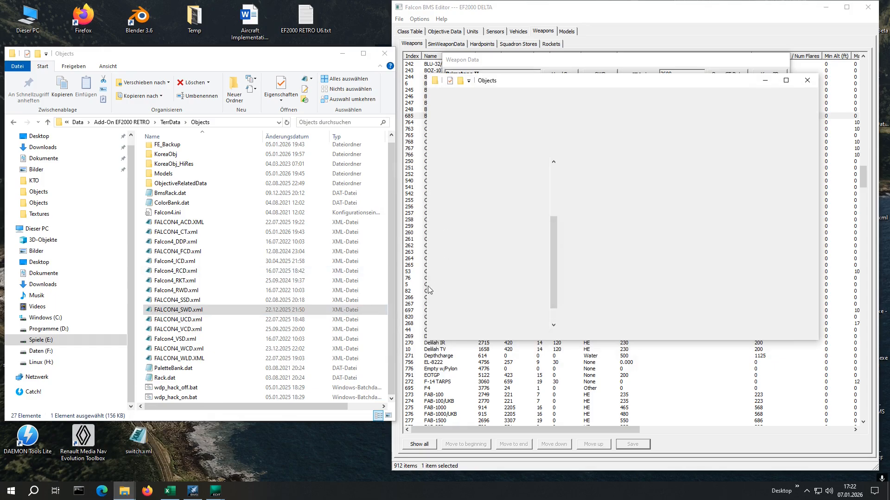
click(147, 123)
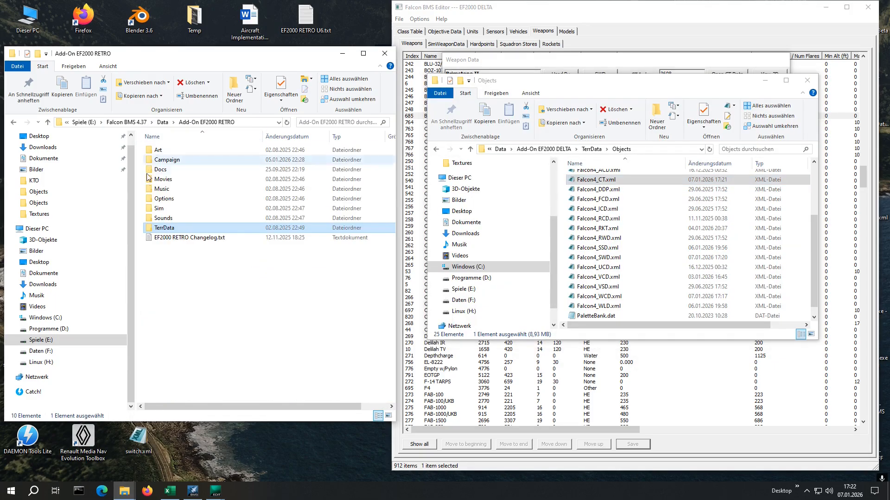
double_click(154, 209)
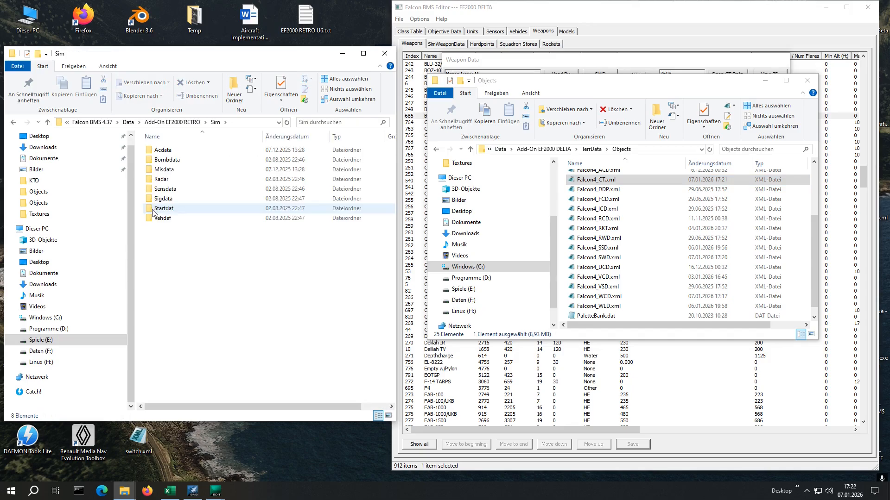
double_click(165, 170)
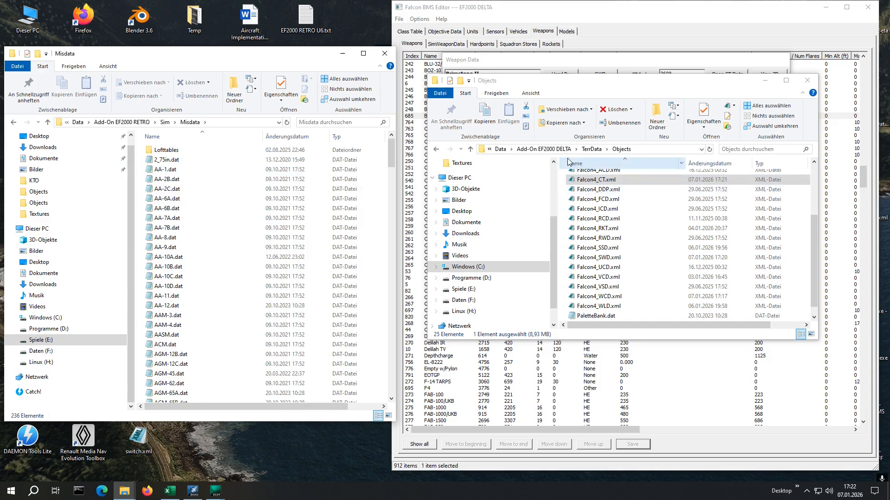
Step: Browse the EF2000 DELTA folder window to Sim\Misdata
click(543, 148)
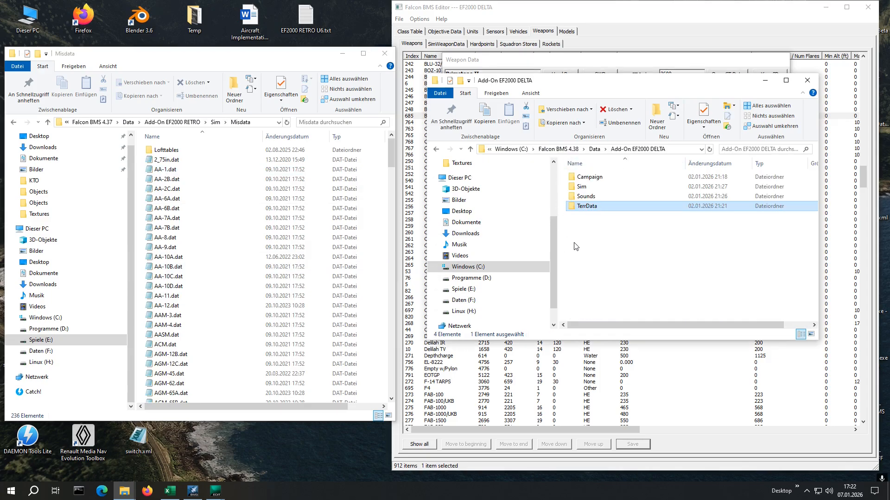
double_click(579, 187)
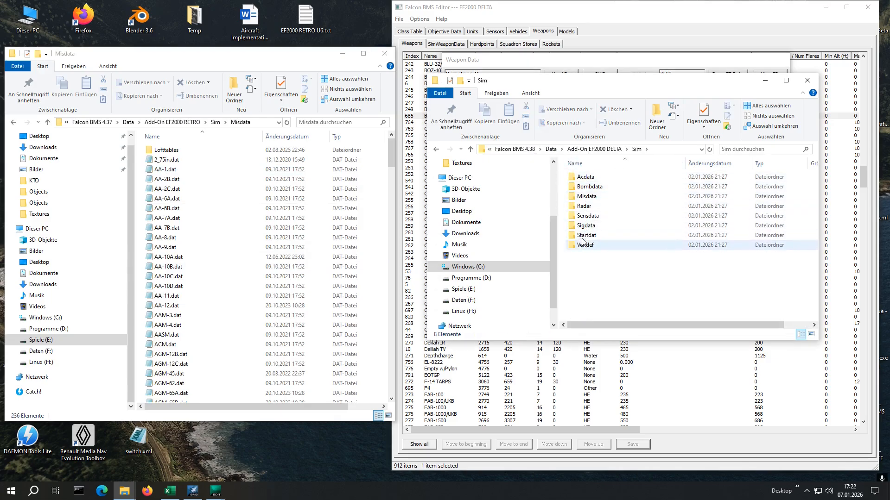
click(582, 199)
double_click(582, 198)
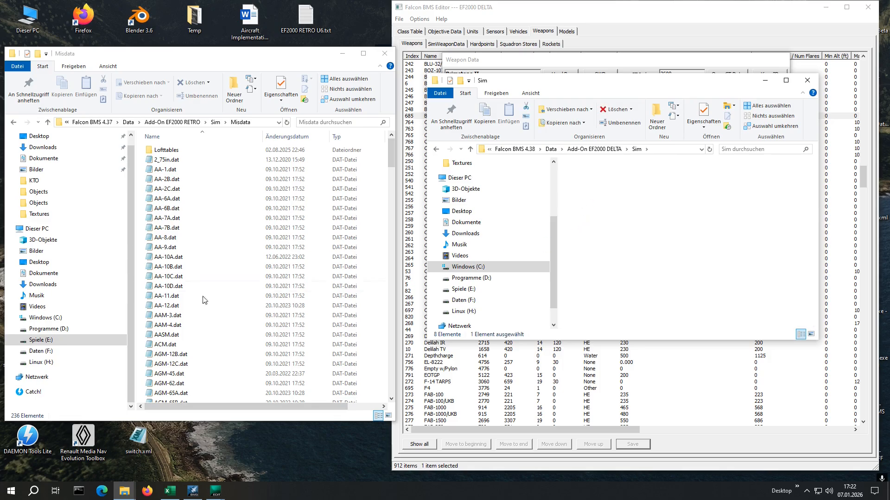
Step: Copy Brimstone2.dat from RETRO's Misdata folder into DELTA's Misdata folder
click(170, 250)
text(br)
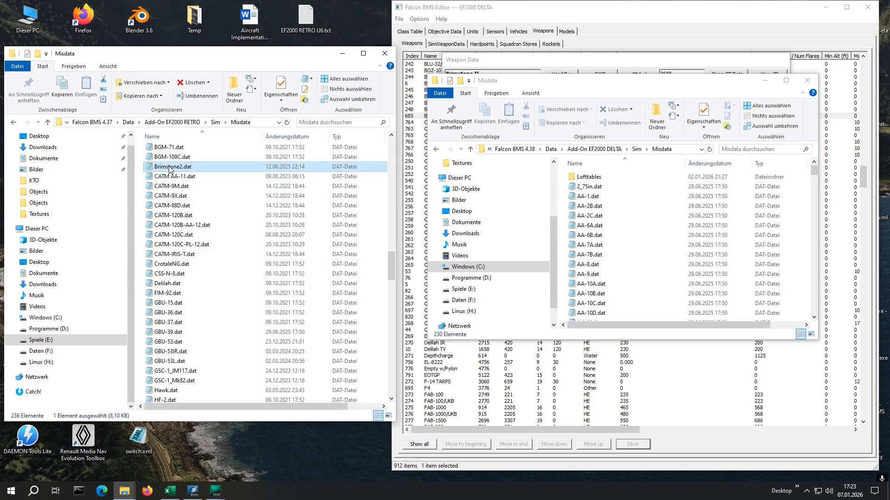
drag(171, 167, 648, 263)
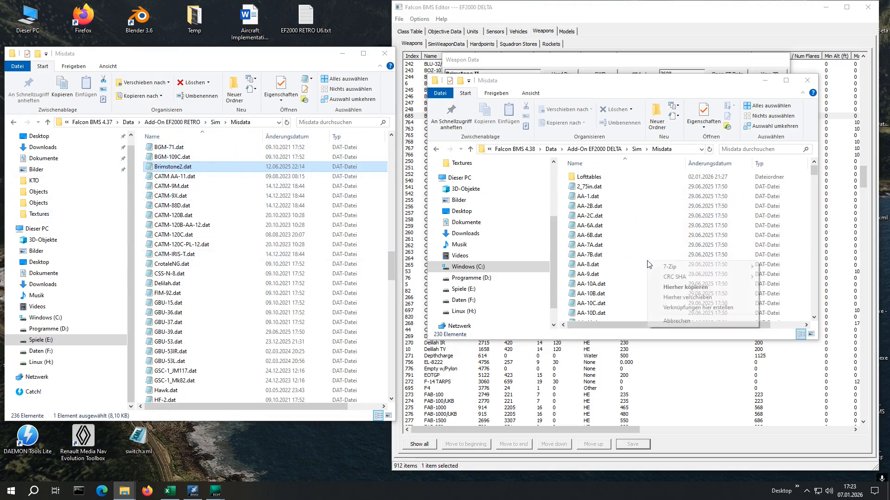
click(679, 287)
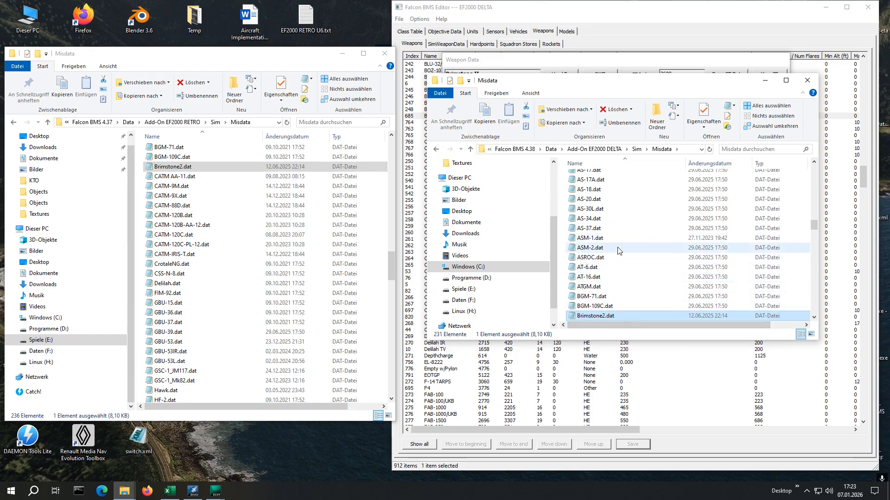
scroll(617, 249, down, 2)
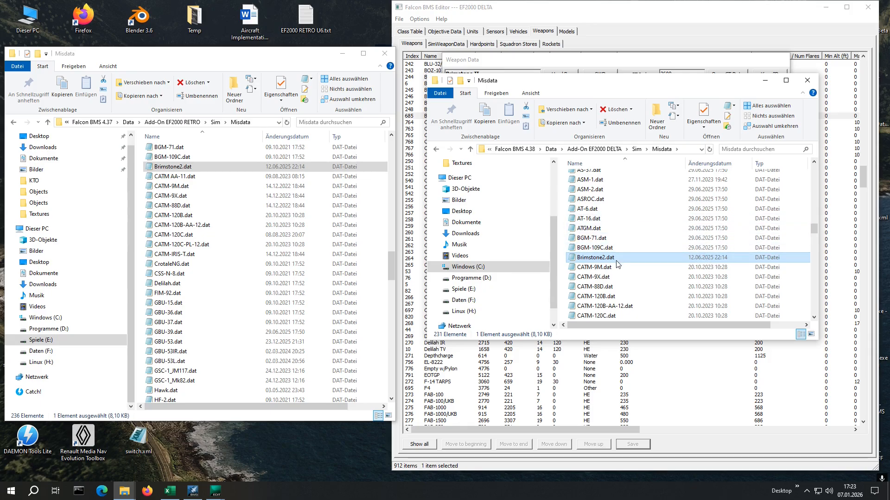
scroll(617, 264, up, 5)
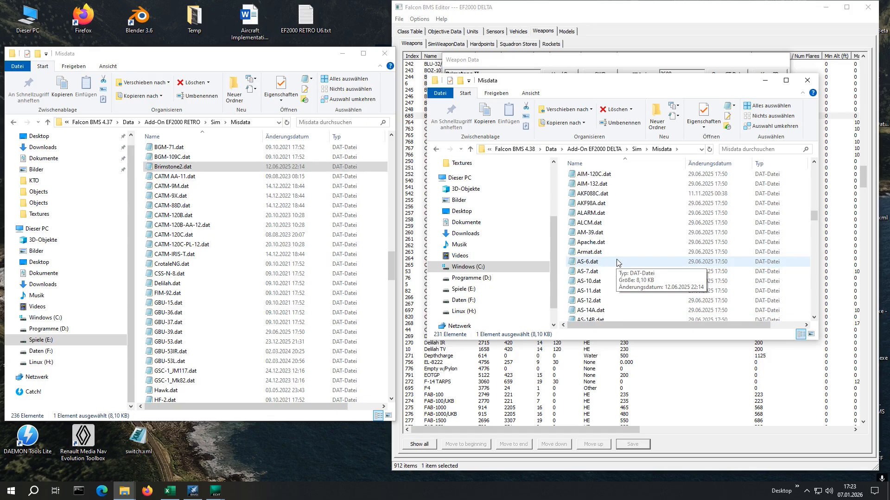
Step: Open MisTypes.lst from DELTA's Misdata folder and set the entry count in its first line to 229
click(587, 243)
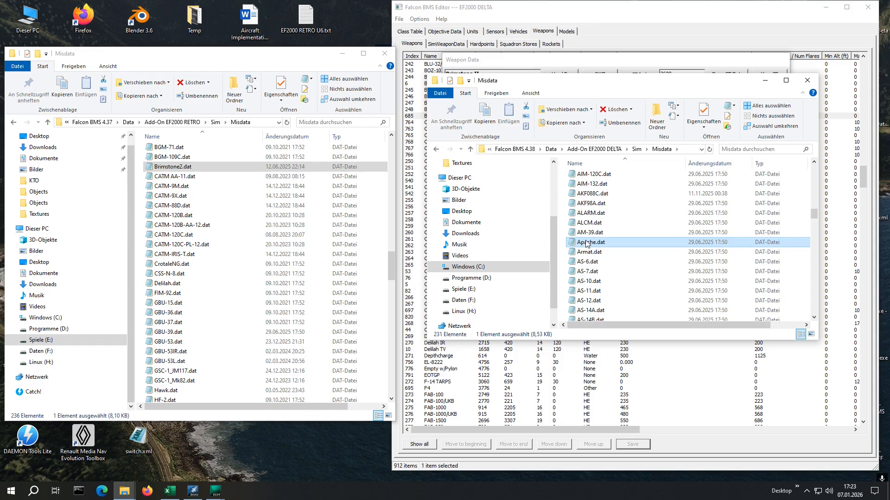
text(mis)
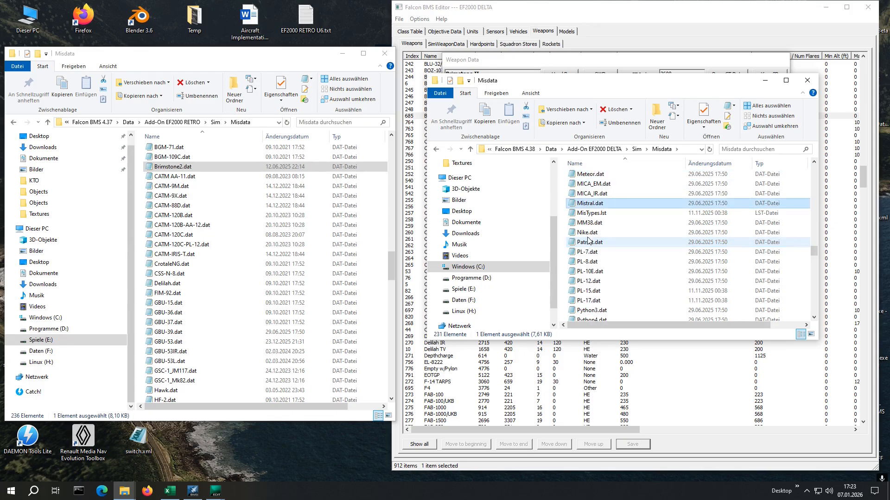
click(589, 216)
double_click(590, 218)
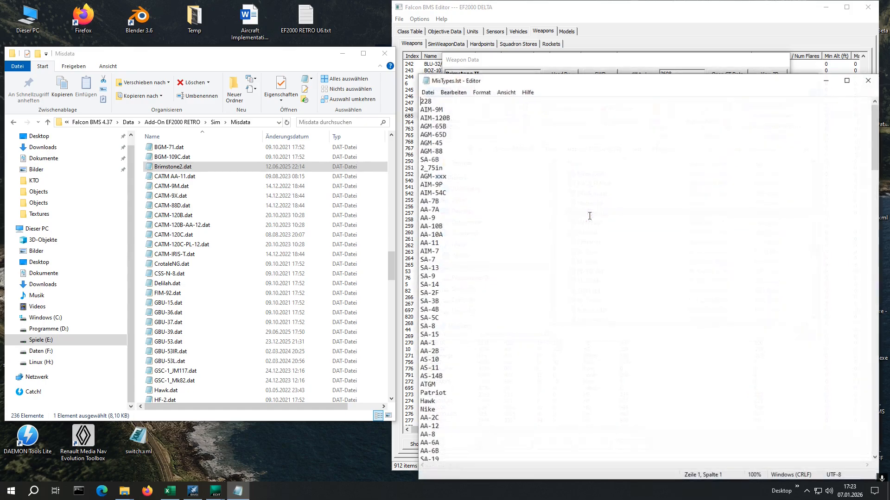
drag(534, 85, 515, 49)
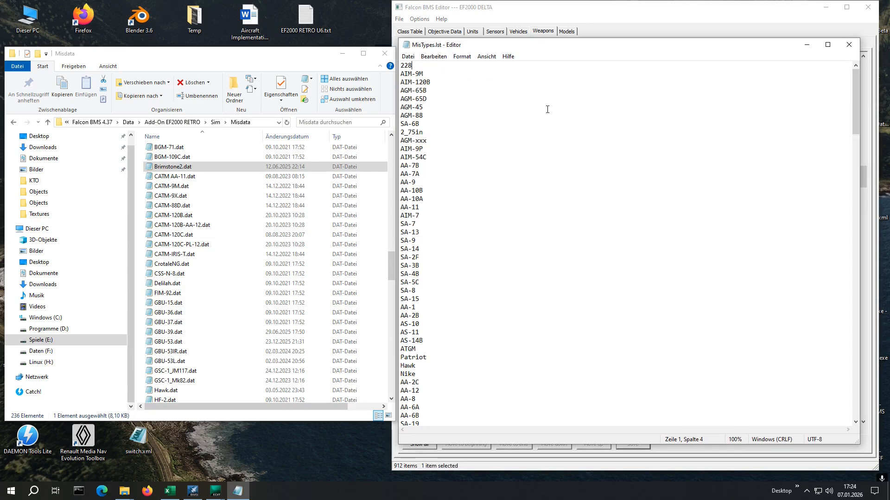
key(BackSpace)
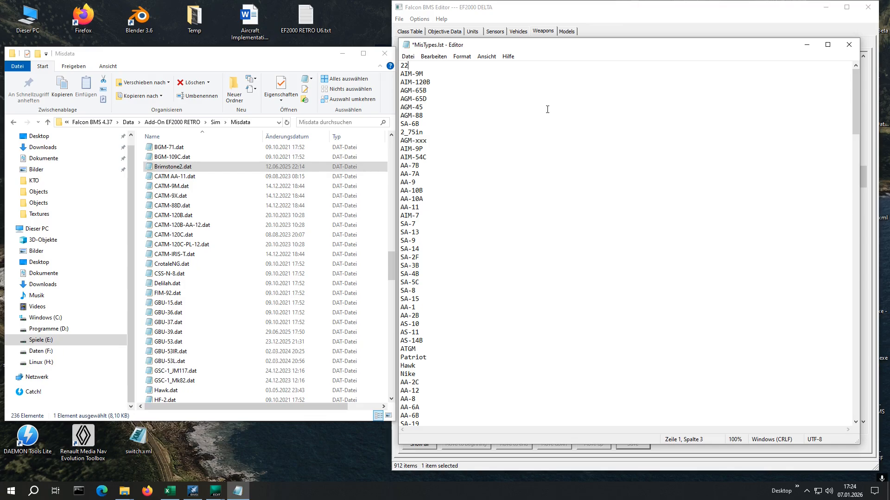
text(9)
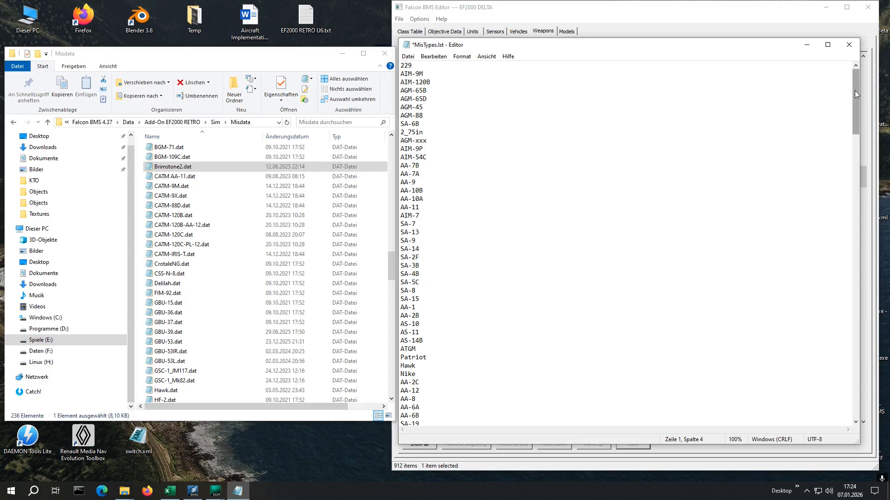
Step: Append Brimstone2 as a new last line in MisTypes.lst, then save and close the file
drag(856, 92, 860, 389)
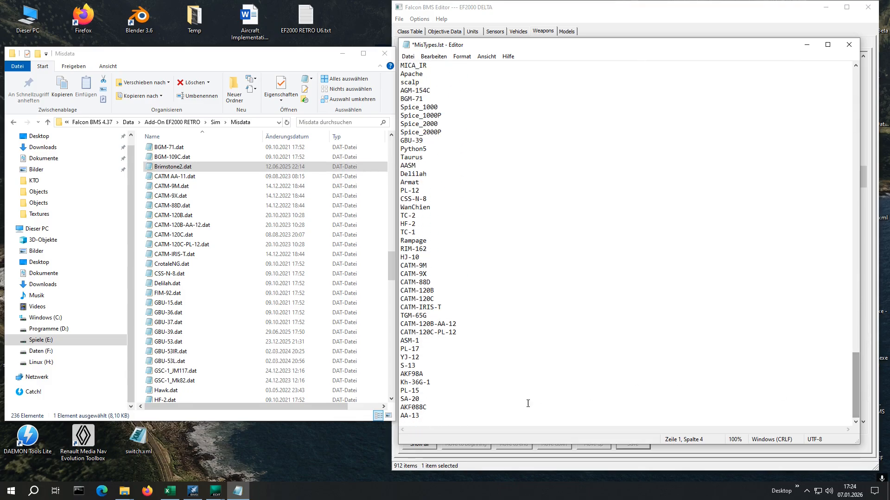
click(428, 419)
key(Return)
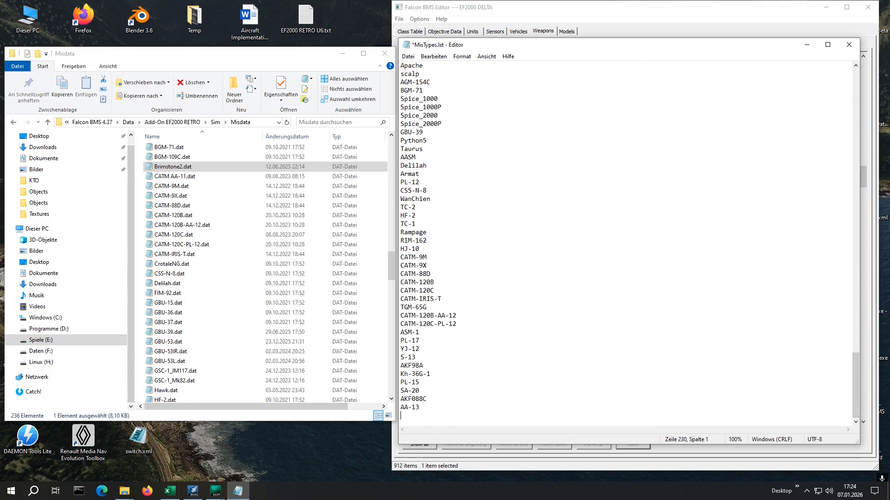
text(Brimstone2)
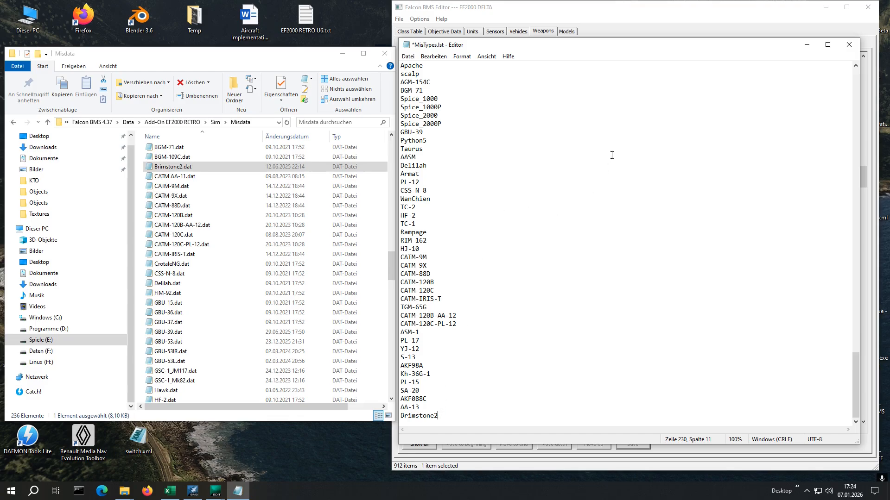
click(408, 56)
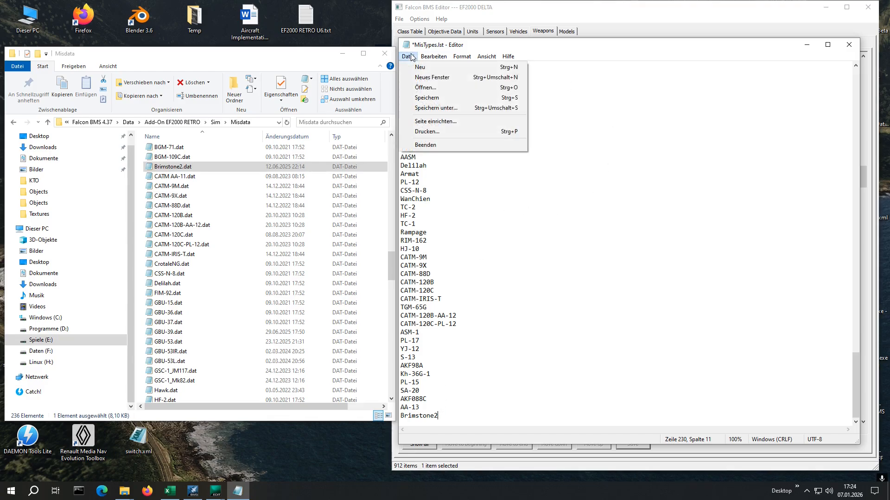
click(422, 99)
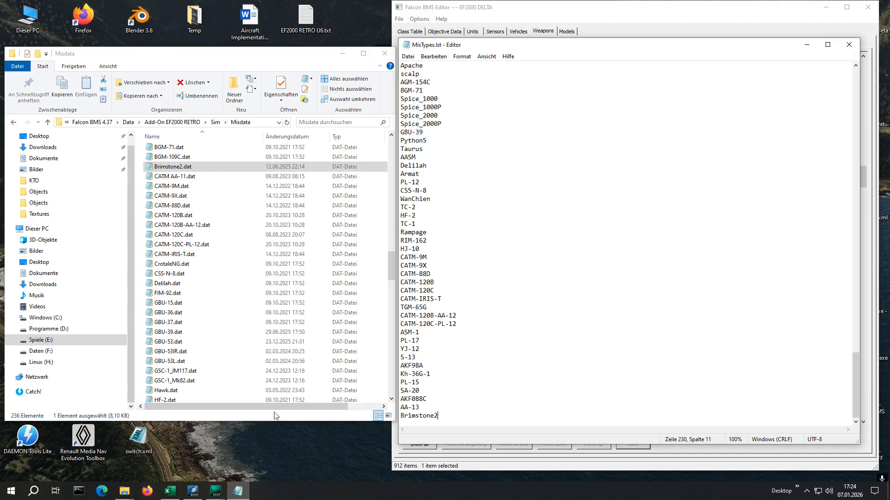
click(400, 417)
click(849, 45)
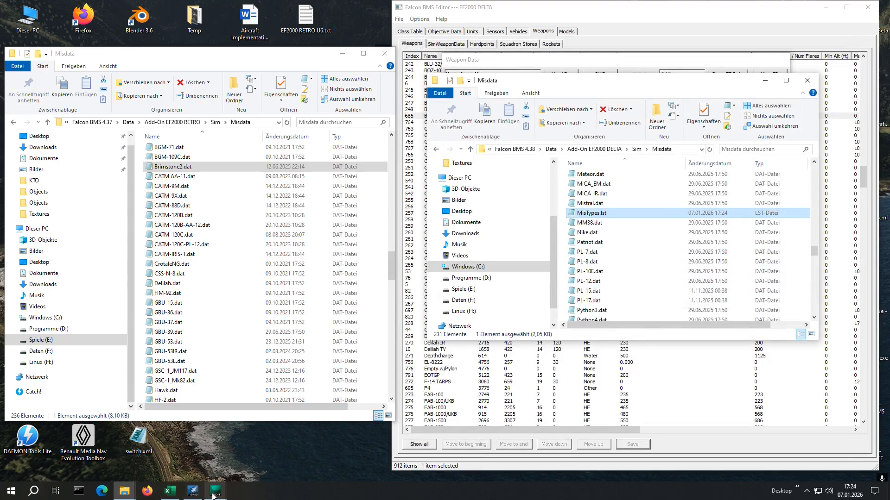
Step: Return to the SimWeapon record of Brimstone II, set its Missile Ptr to 228 and save it
mouse_move(216, 490)
click(278, 456)
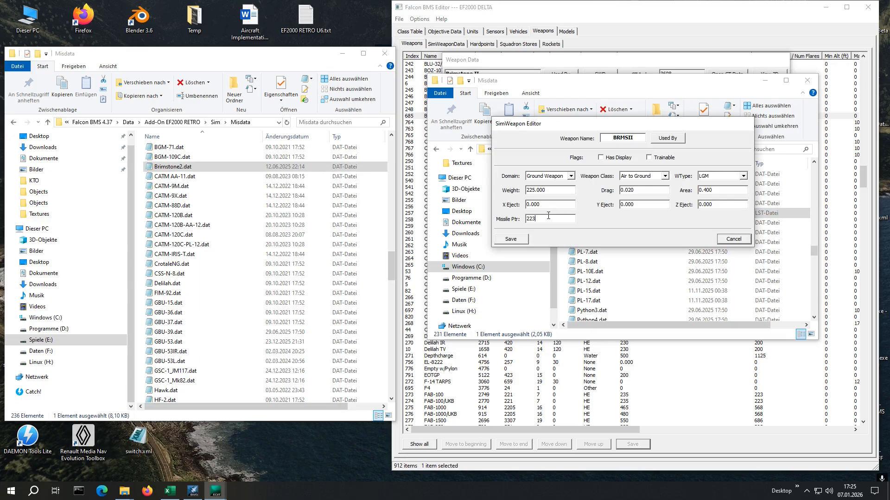
text(8)
click(513, 241)
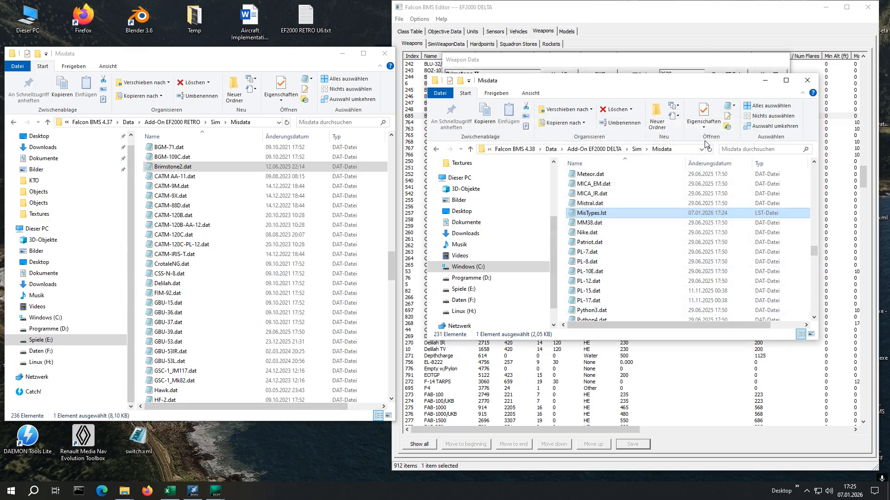